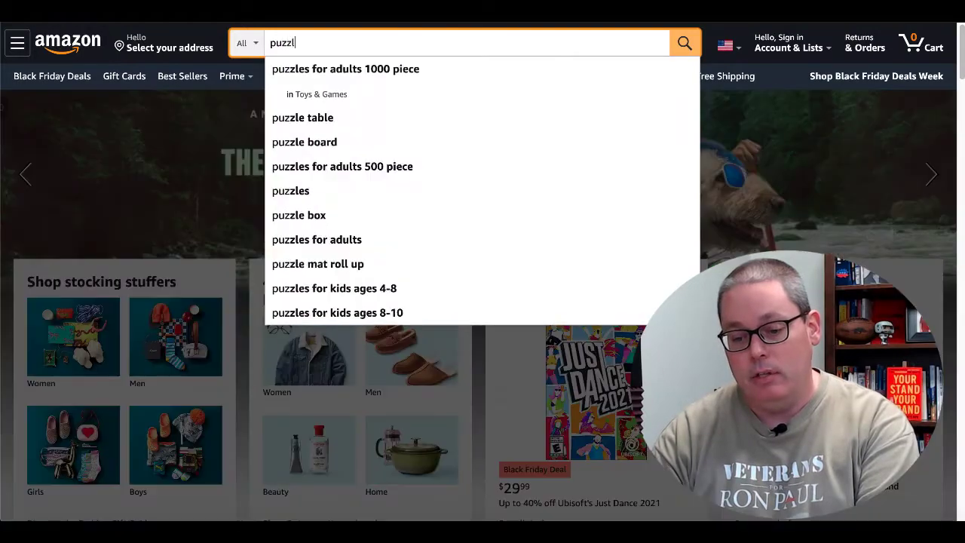
Enter puzzles as the search term in the Amazon store
text(s)
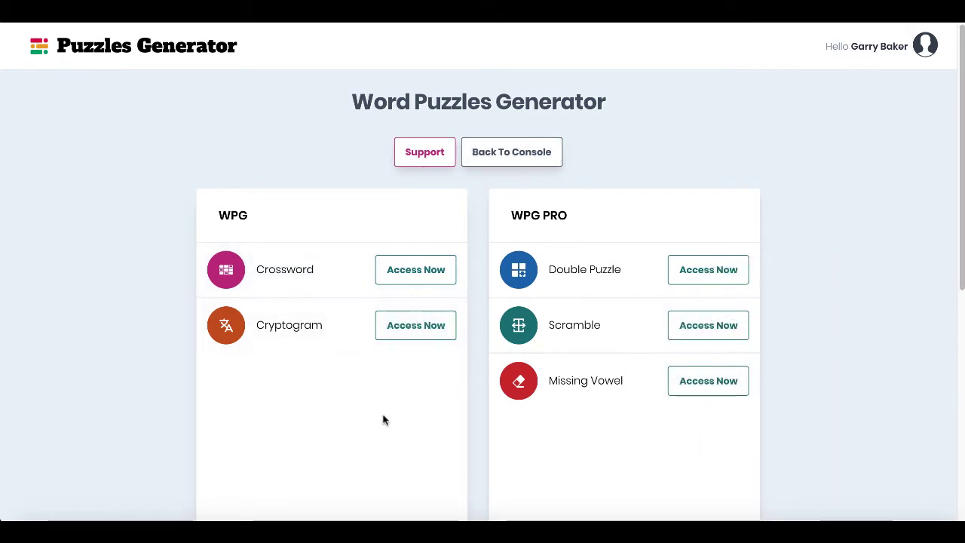
Open the Crossword generator and create a new crossword collection named crossword1
click(414, 270)
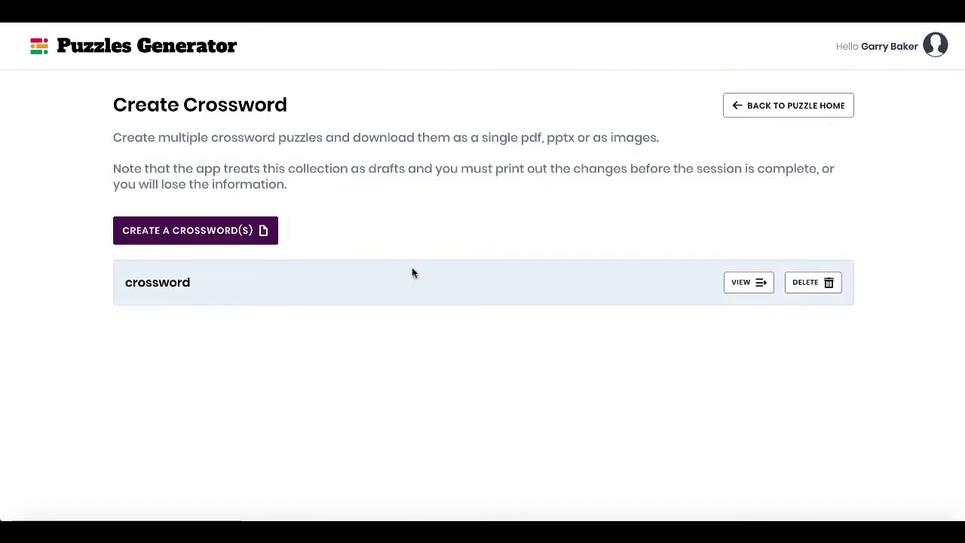
click(249, 234)
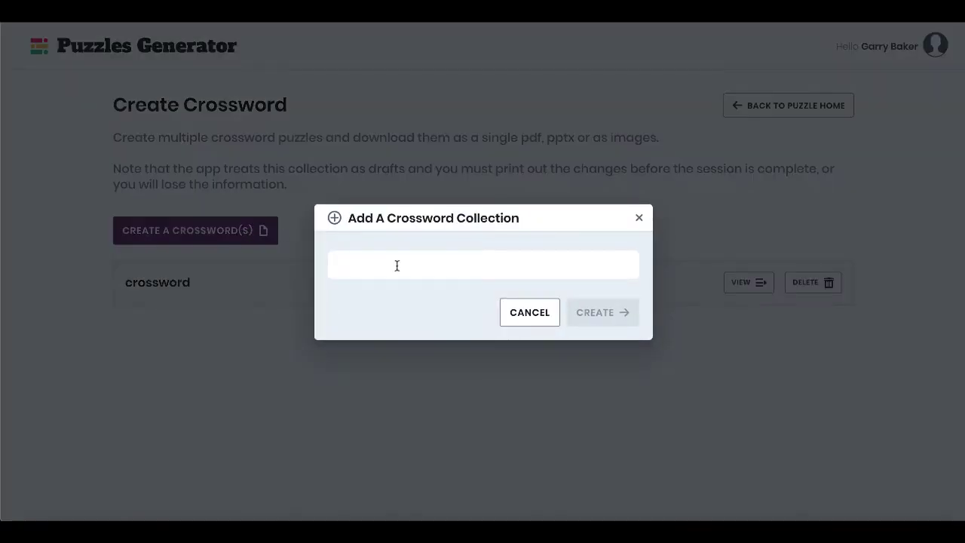
click(396, 266)
text(cross)
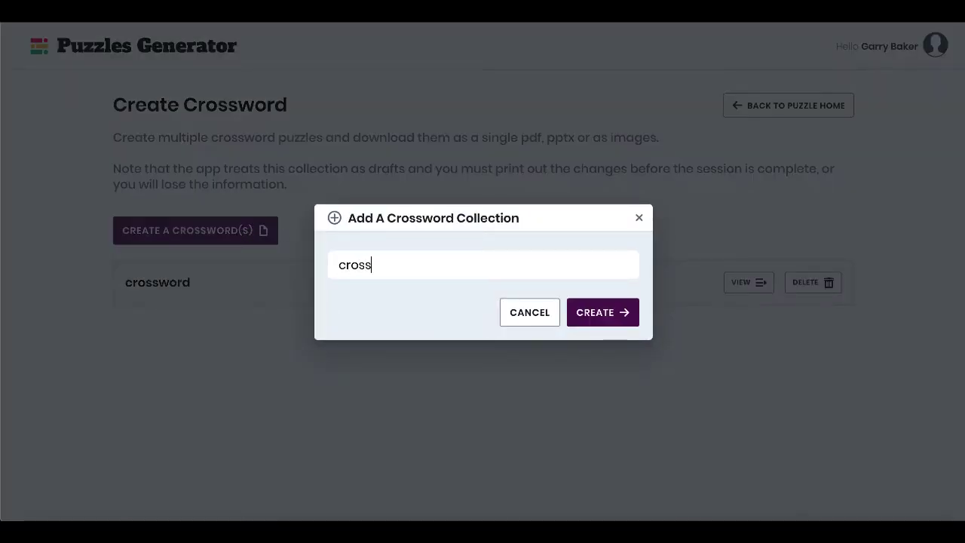
text(word1)
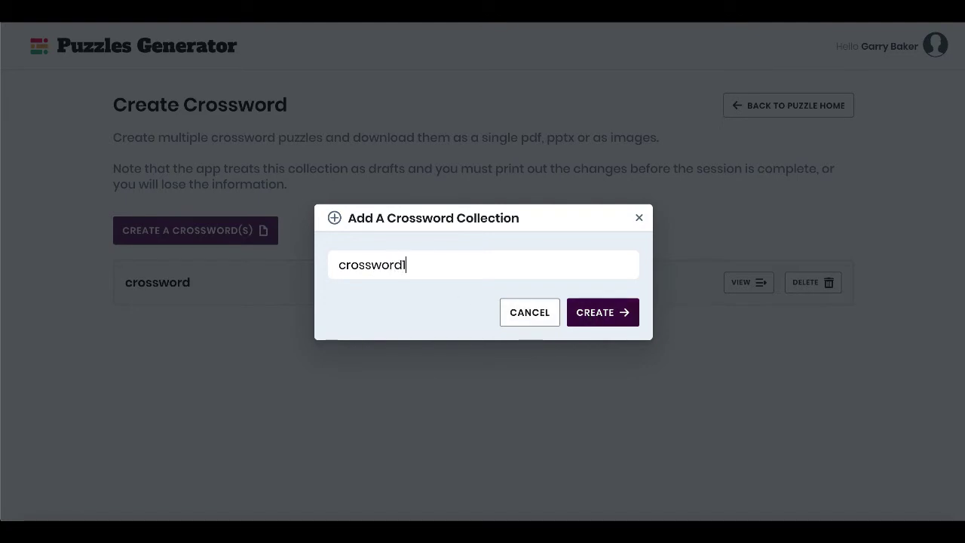
click(610, 313)
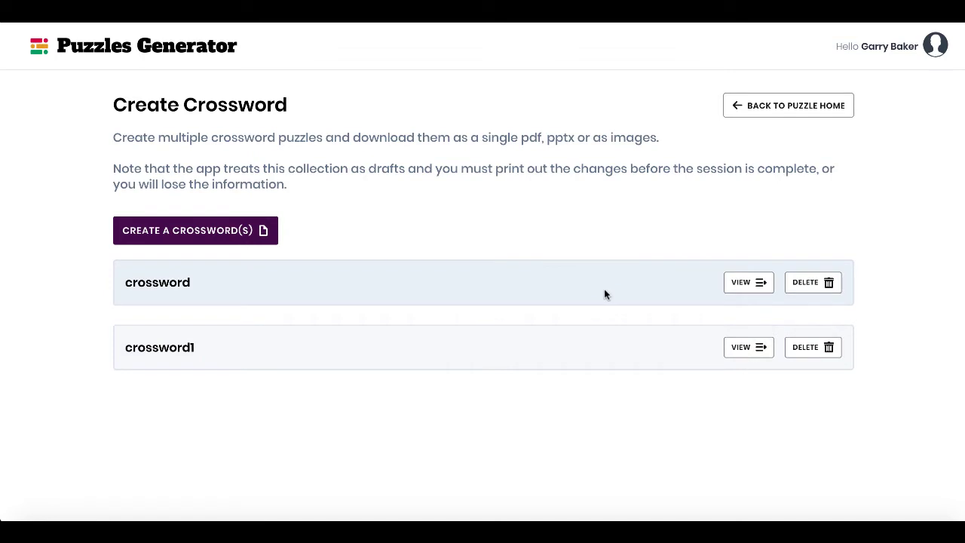
Open the existing "crossword" collection and review its puzzle, solution page and file upload option
click(751, 288)
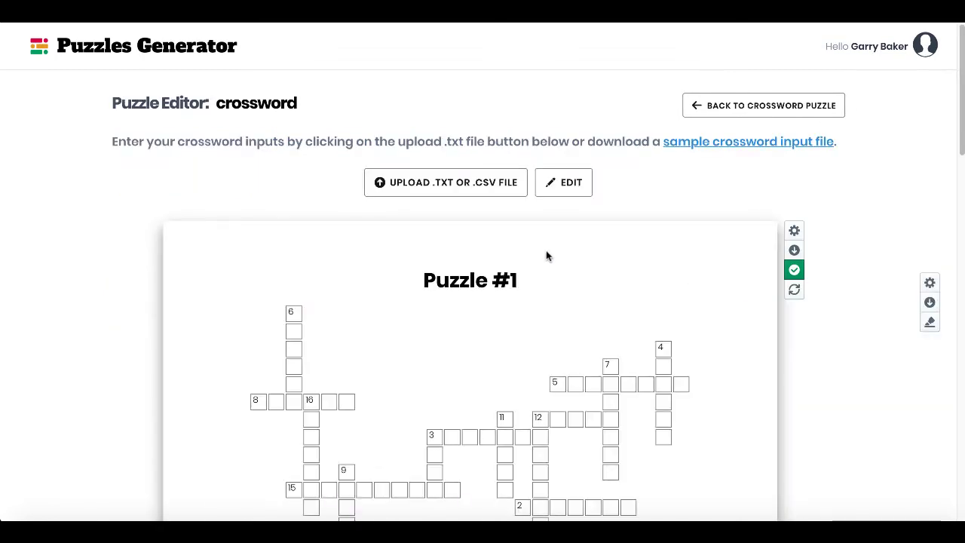
scroll(618, 409, down, 5)
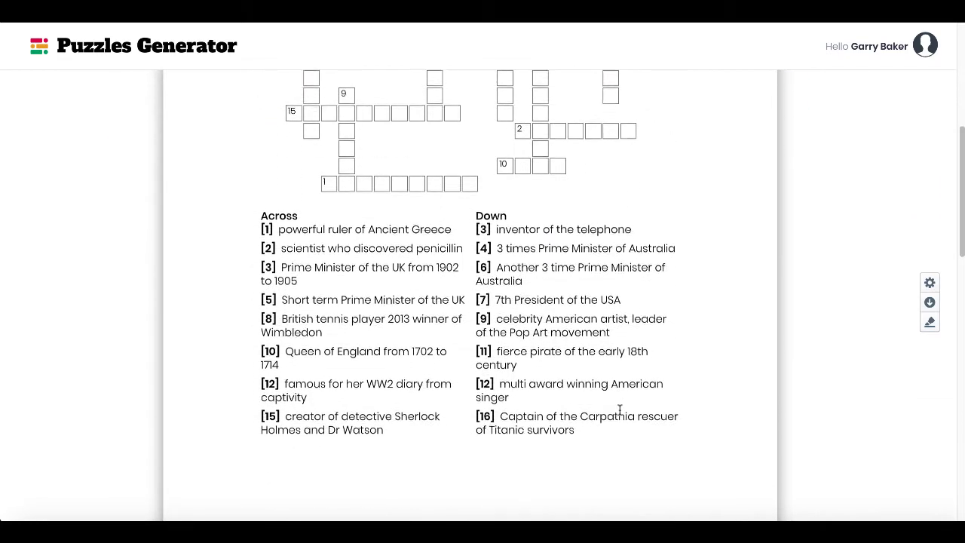
scroll(619, 409, down, 7)
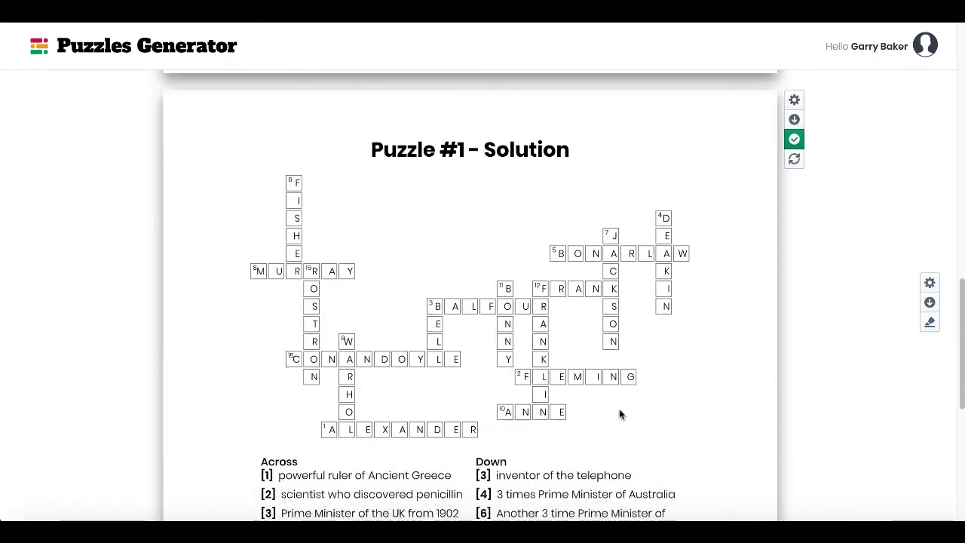
scroll(619, 409, up, 10)
scroll(619, 409, up, 2)
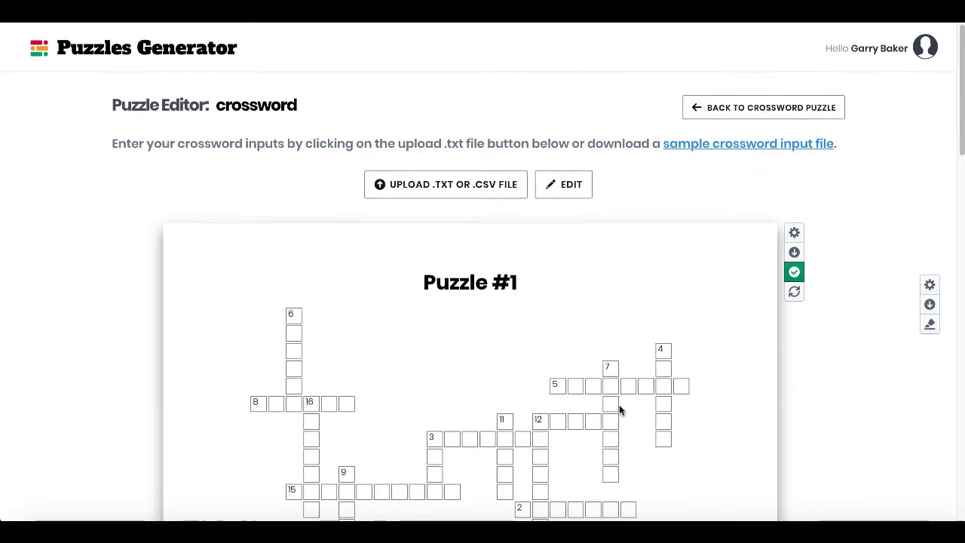
click(444, 185)
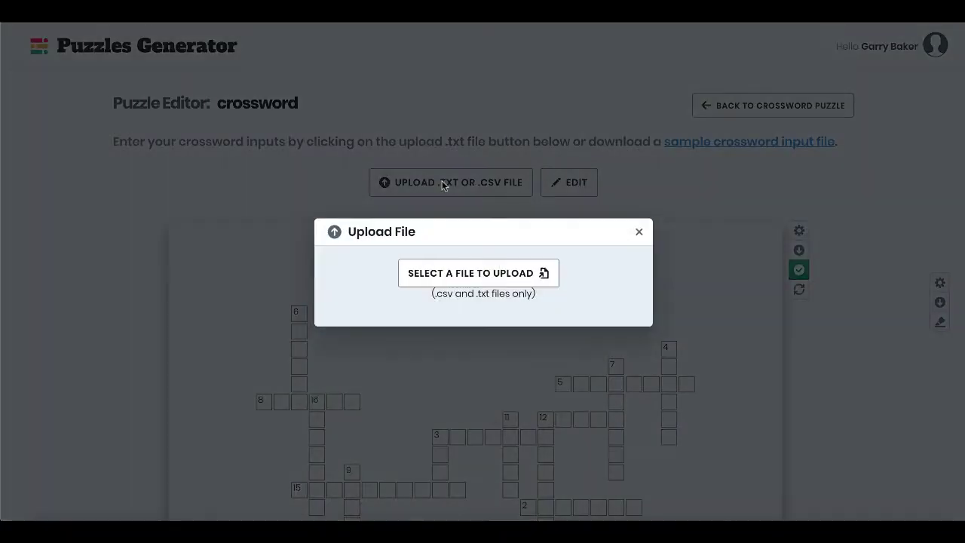
click(641, 234)
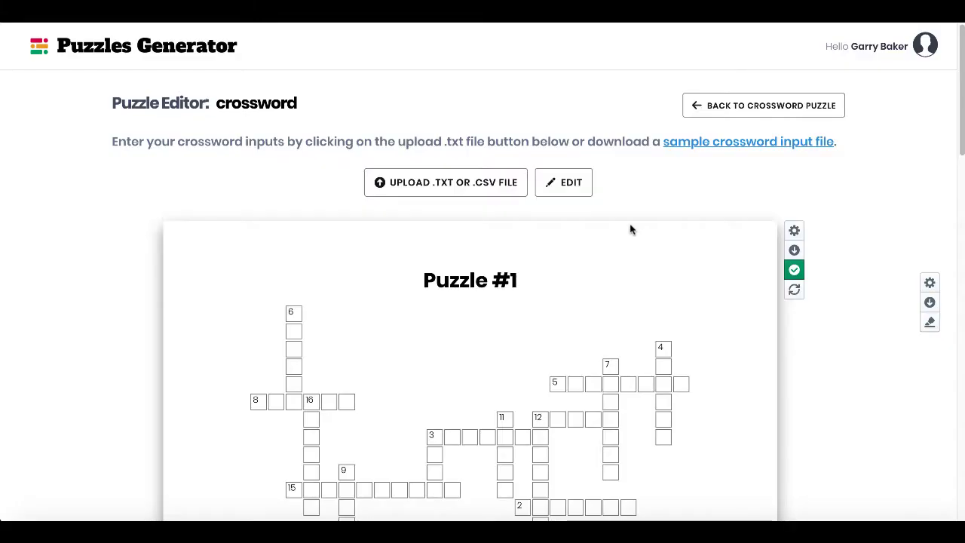
Replace the puzzle title with "Leaders of the World" in the crossword's input text and save the changes
click(567, 184)
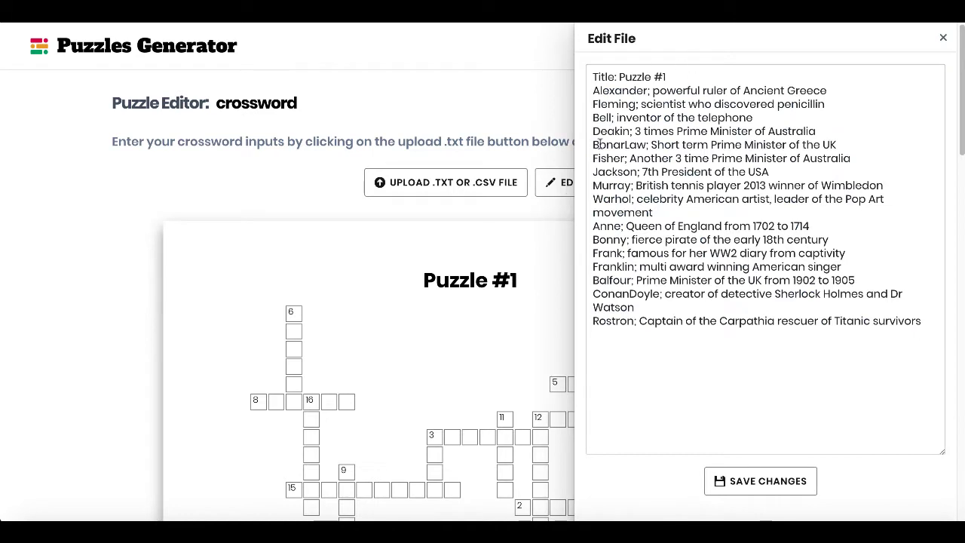
drag(670, 76, 619, 76)
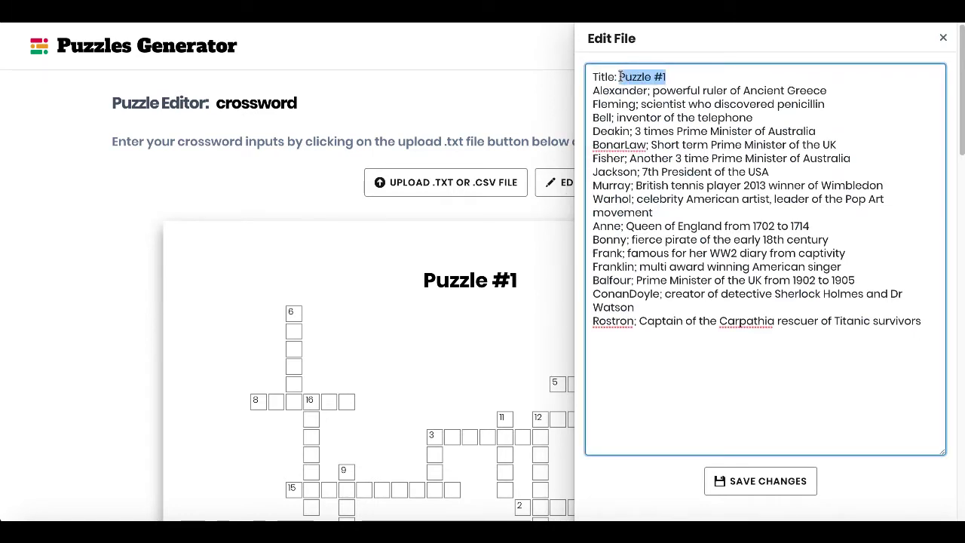
text(Lea)
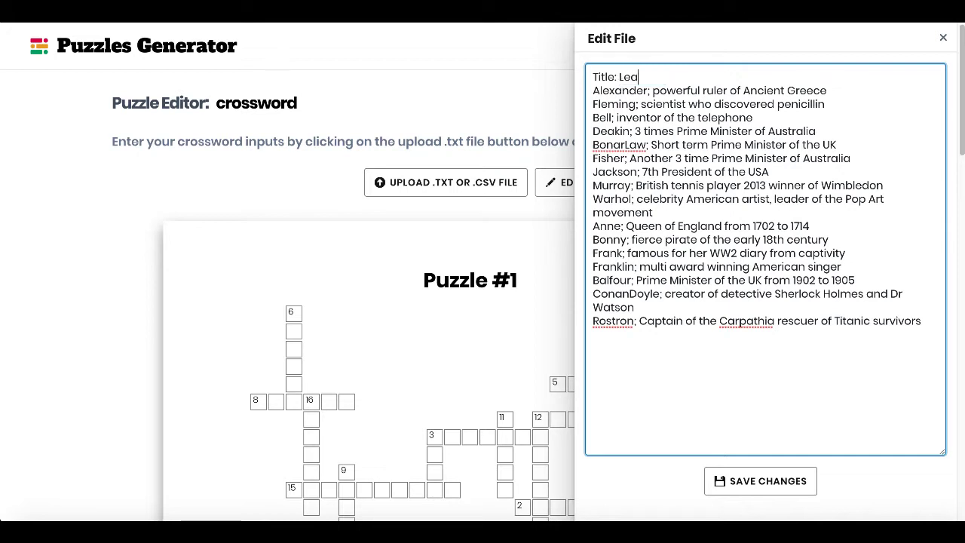
text(ders of)
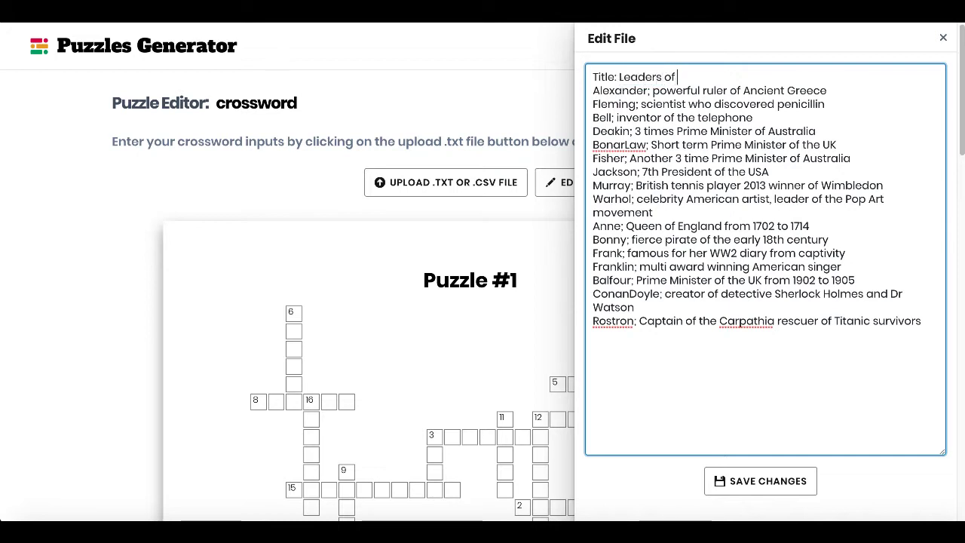
text( the World)
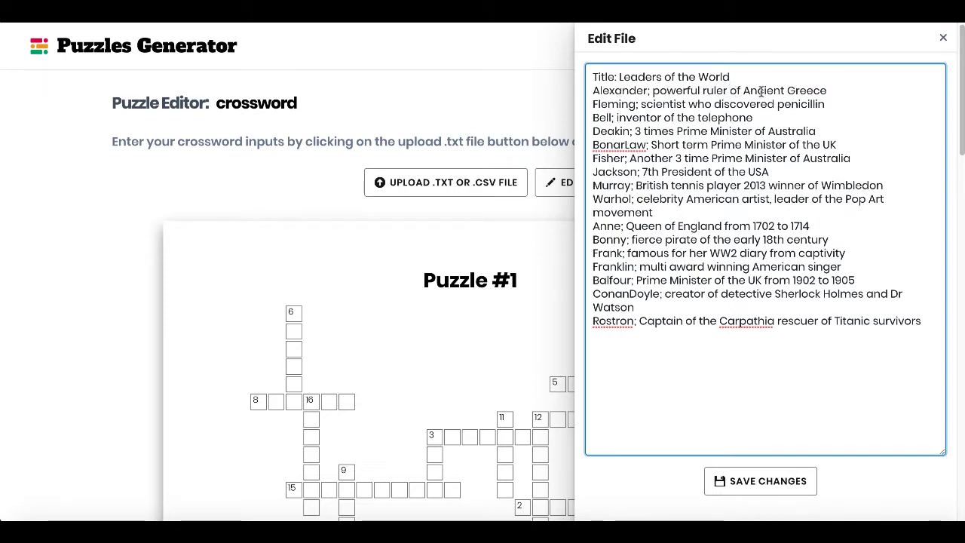
click(752, 476)
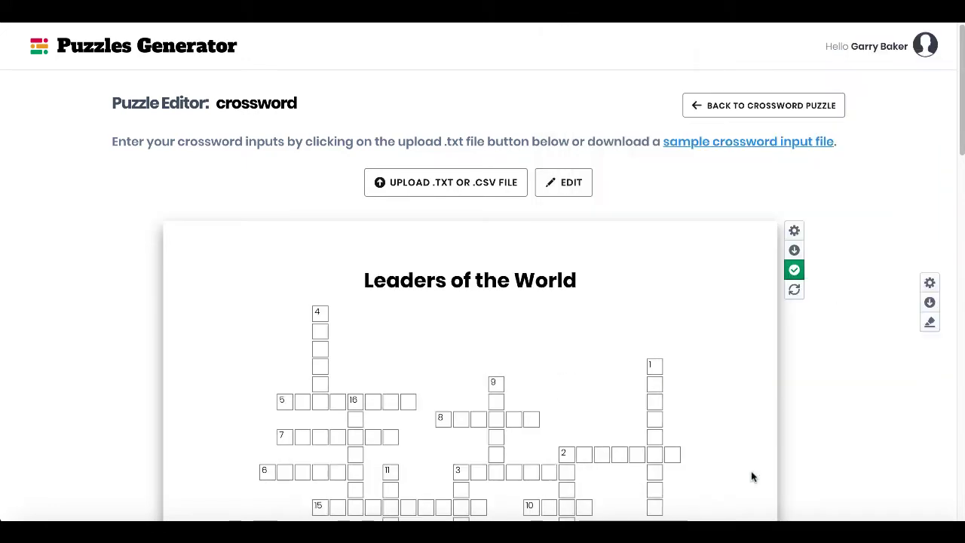
Examine the retitled crossword's heading, grid, Across and Down clues, and solution page
triple_click(454, 281)
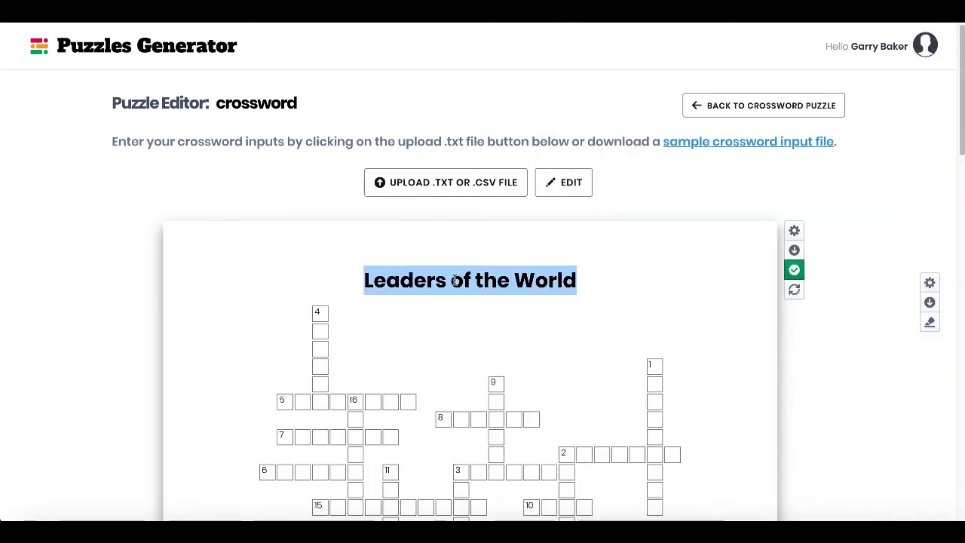
scroll(706, 343, down, 8)
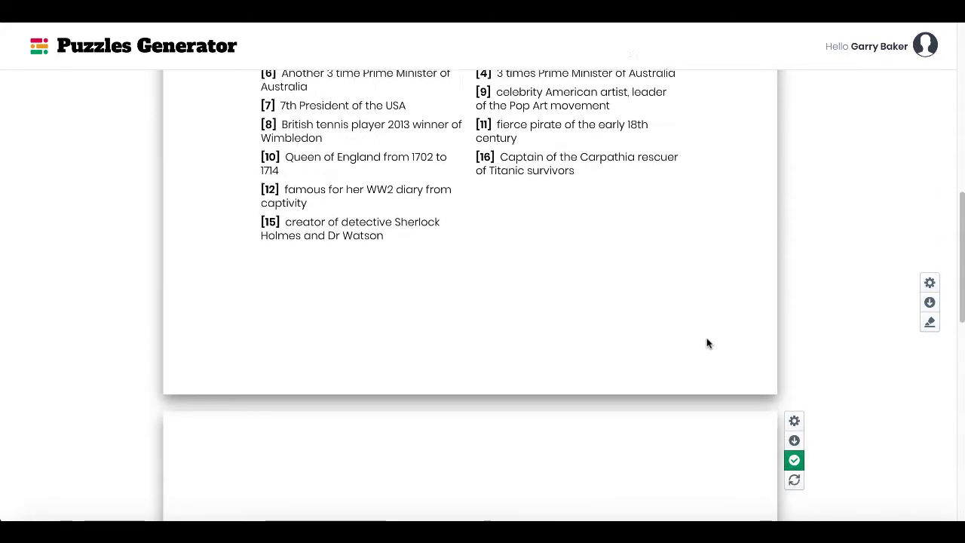
scroll(706, 343, down, 3)
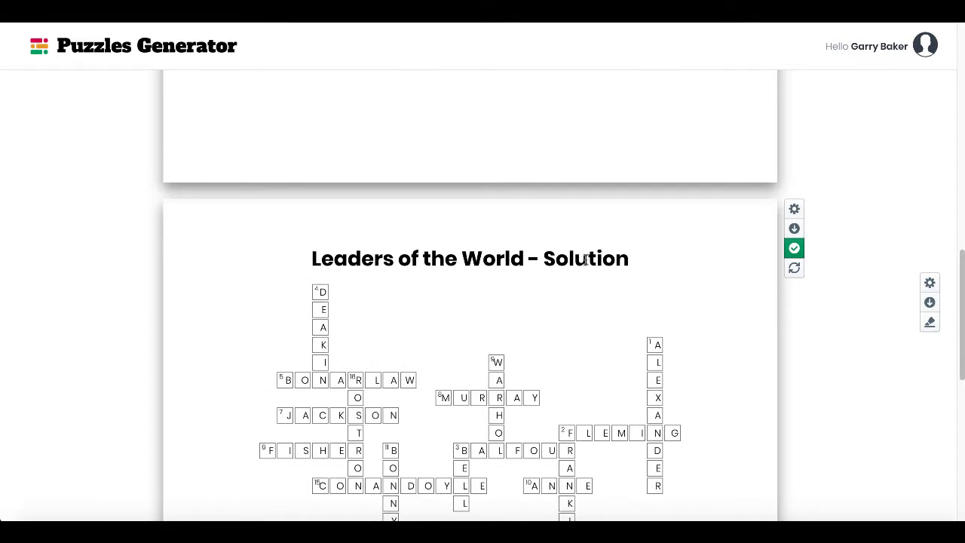
scroll(666, 319, up, 4)
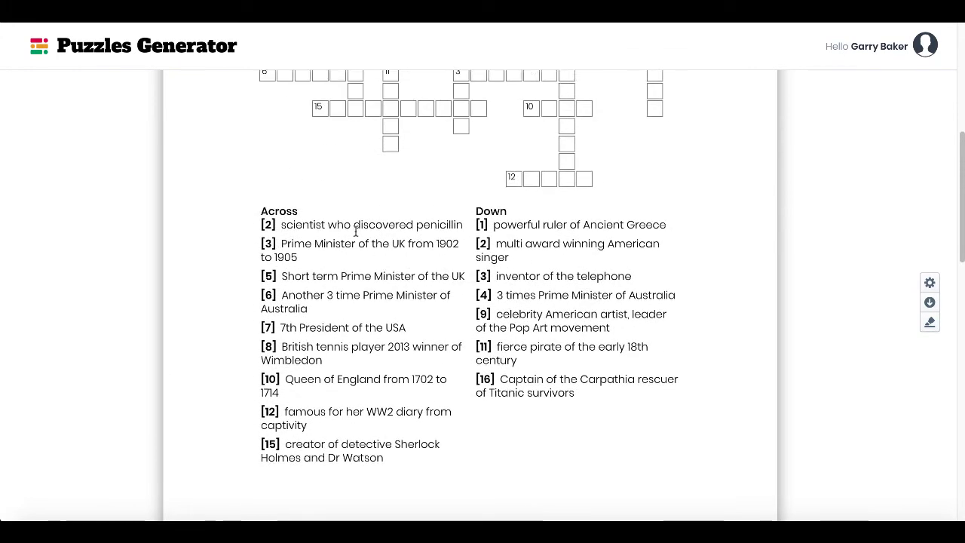
scroll(355, 232, up, 2)
scroll(376, 363, up, 2)
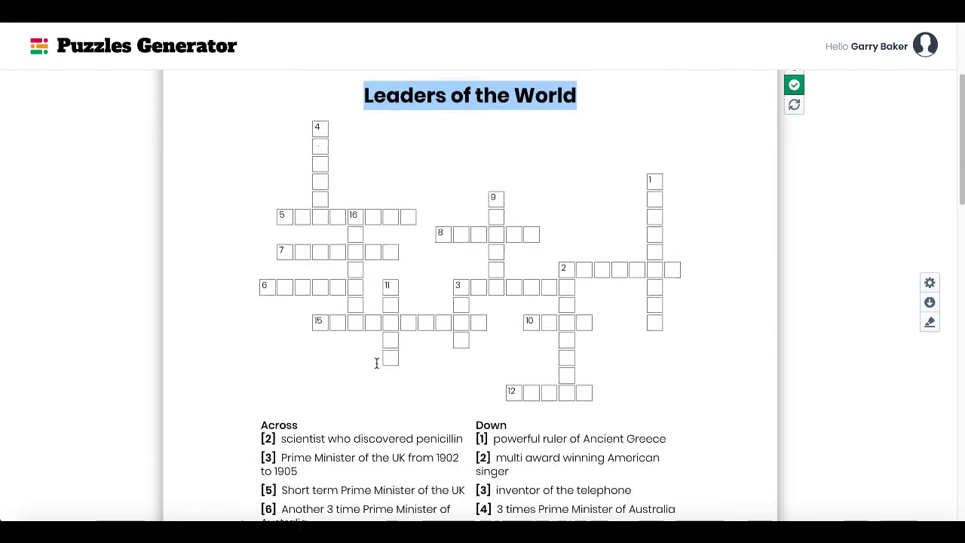
scroll(455, 322, down, 4)
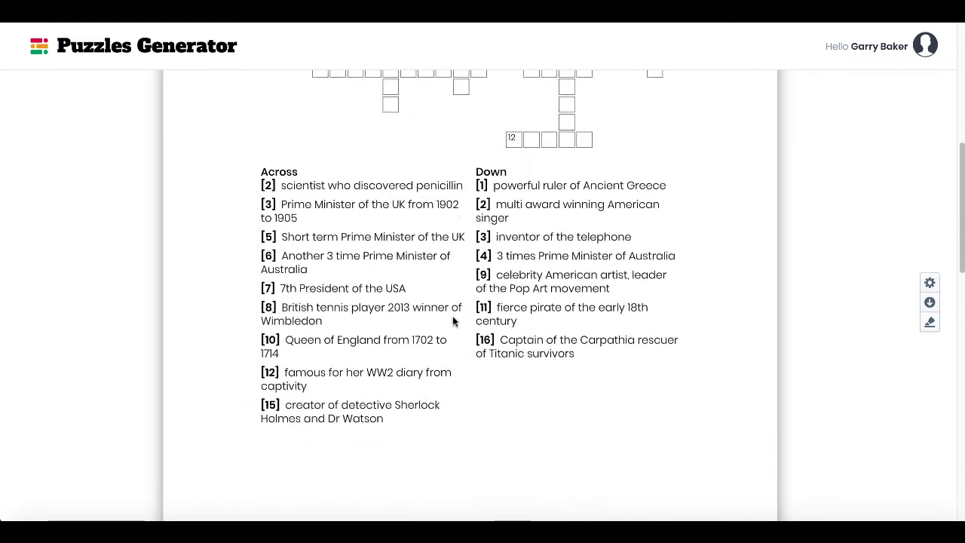
scroll(453, 320, down, 10)
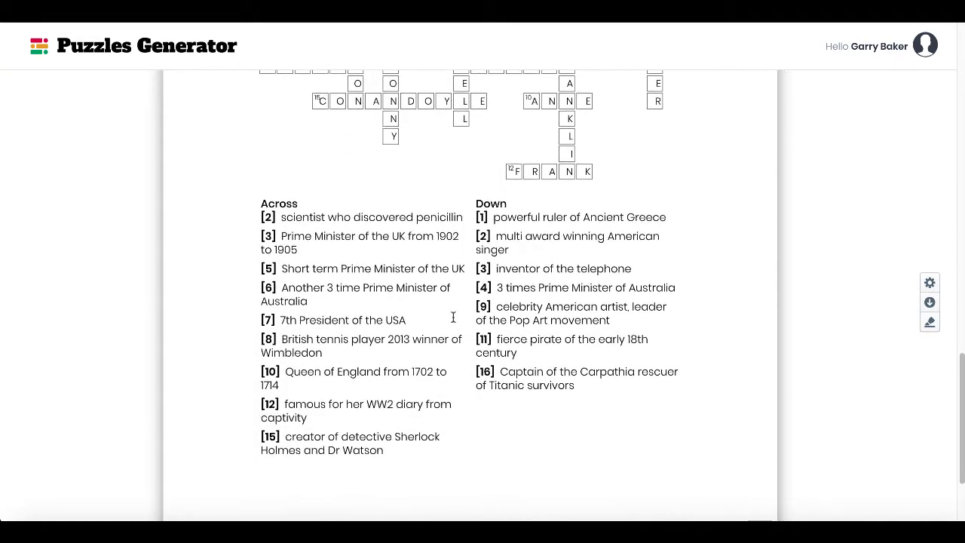
scroll(453, 318, up, 12)
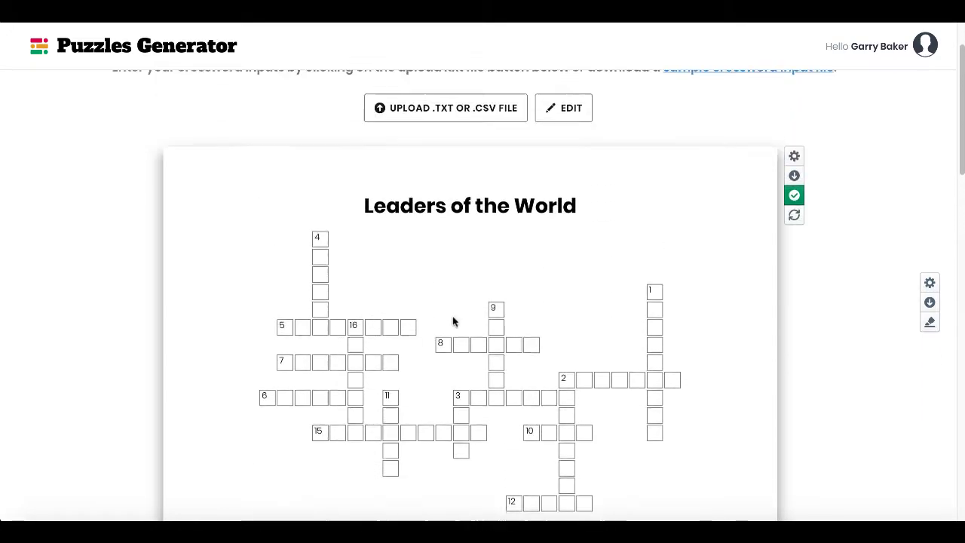
scroll(453, 321, up, 1)
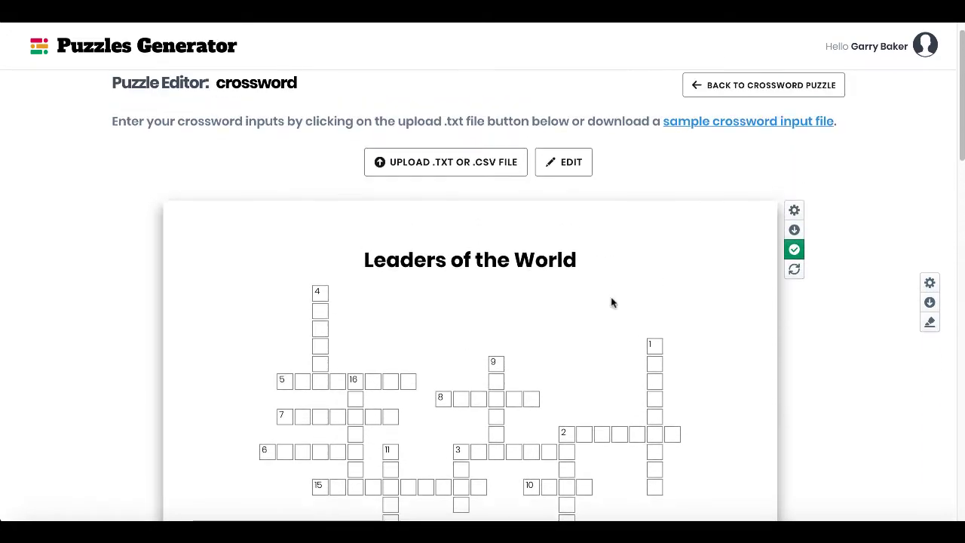
Download the Leaders of the World crossword in PNG format
click(794, 229)
click(370, 277)
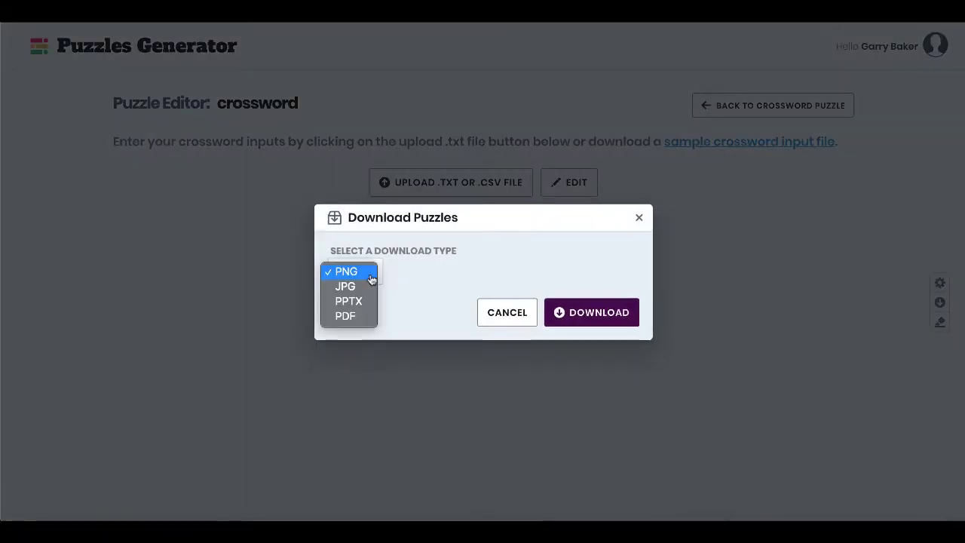
click(367, 285)
click(367, 276)
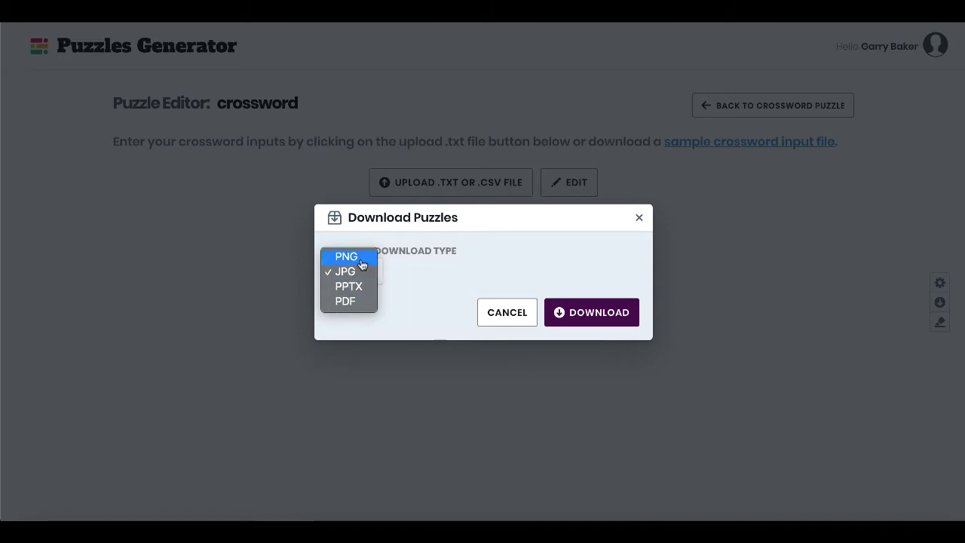
click(354, 258)
click(581, 314)
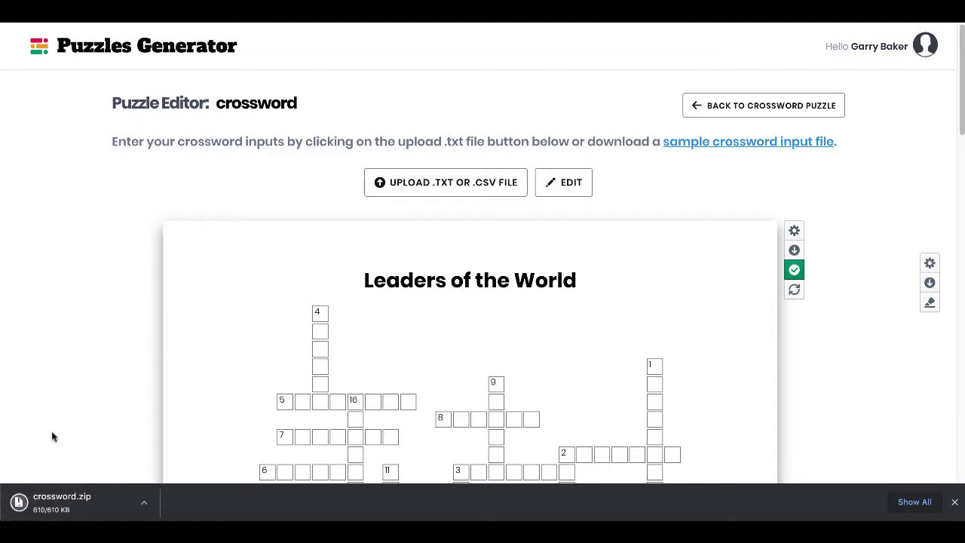
Show the downloaded file in Finder, open the crossword folder and view crossword_leaders_of_the_world.png
click(144, 503)
click(184, 459)
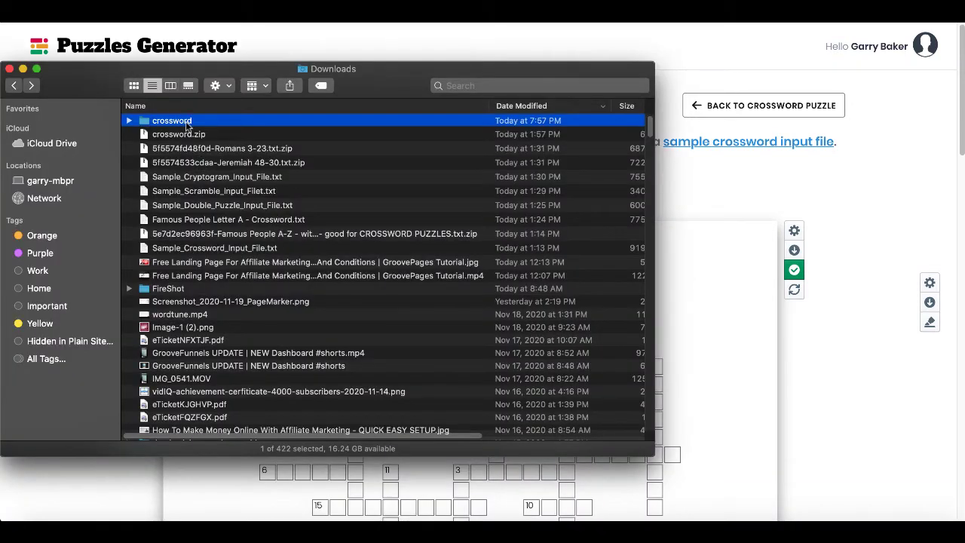
double_click(186, 121)
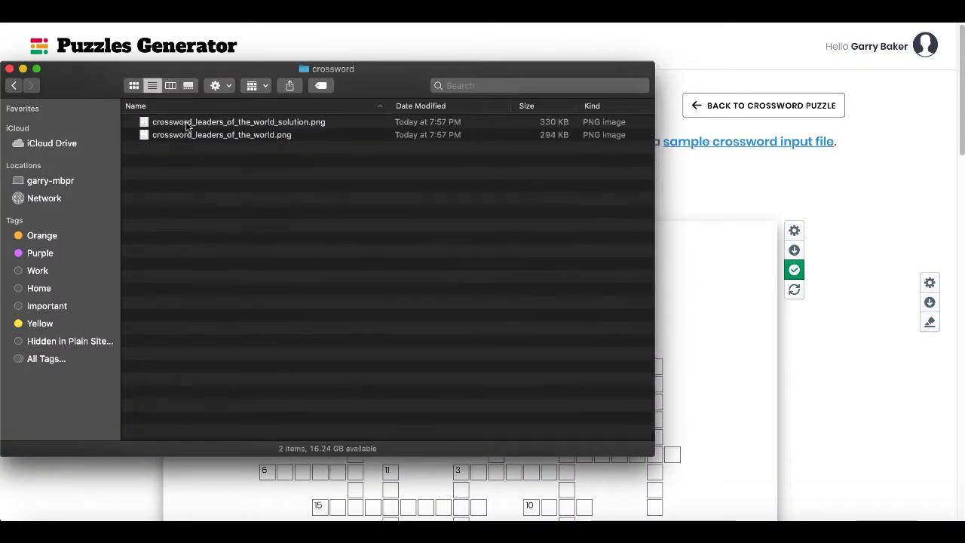
click(235, 135)
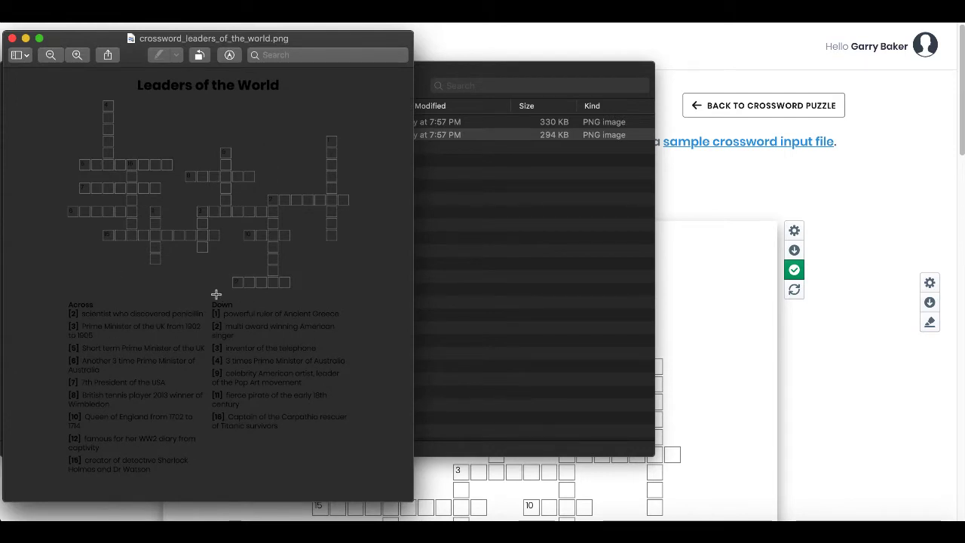
click(294, 38)
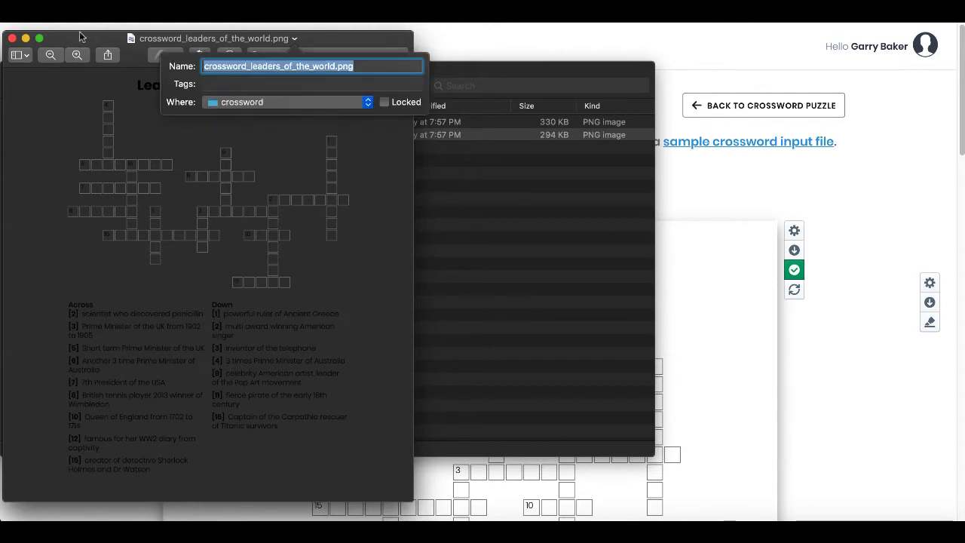
click(58, 161)
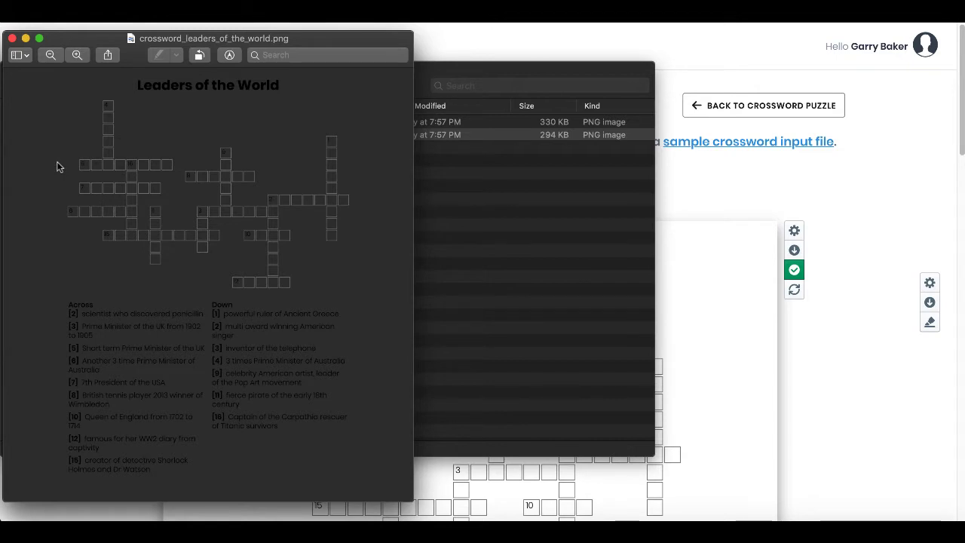
Return to the puzzle editor in the browser and set the crossword's title and description font colors to red #F44E3B
click(679, 203)
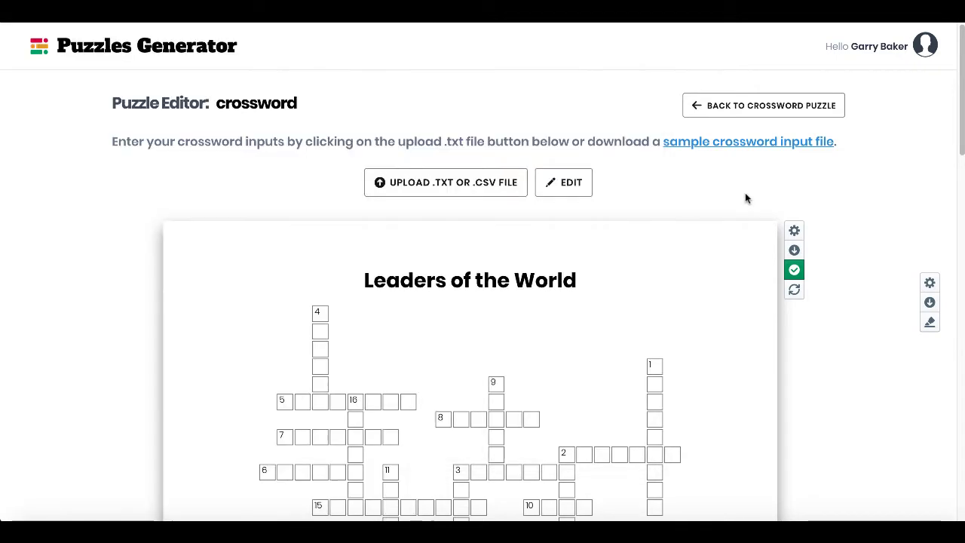
click(793, 231)
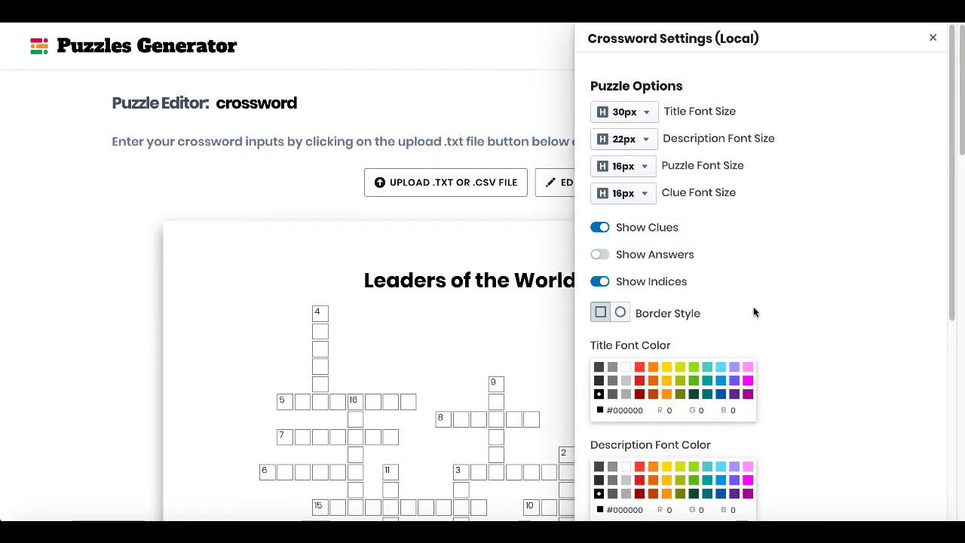
click(640, 369)
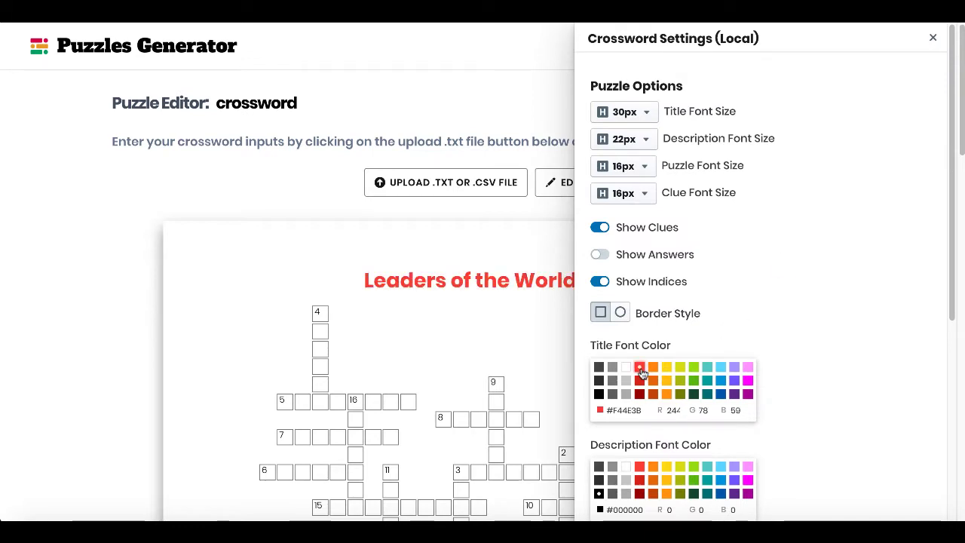
scroll(750, 311, down, 2)
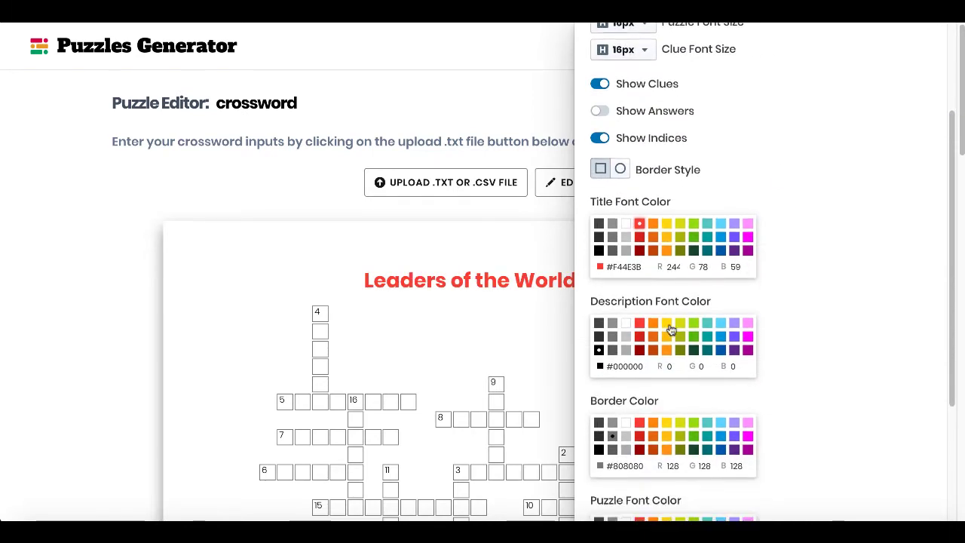
click(640, 324)
Set the crossword's border color, puzzle font color and clue font color to red #F44E3B and review the recolored puzzle
scroll(641, 324, down, 2)
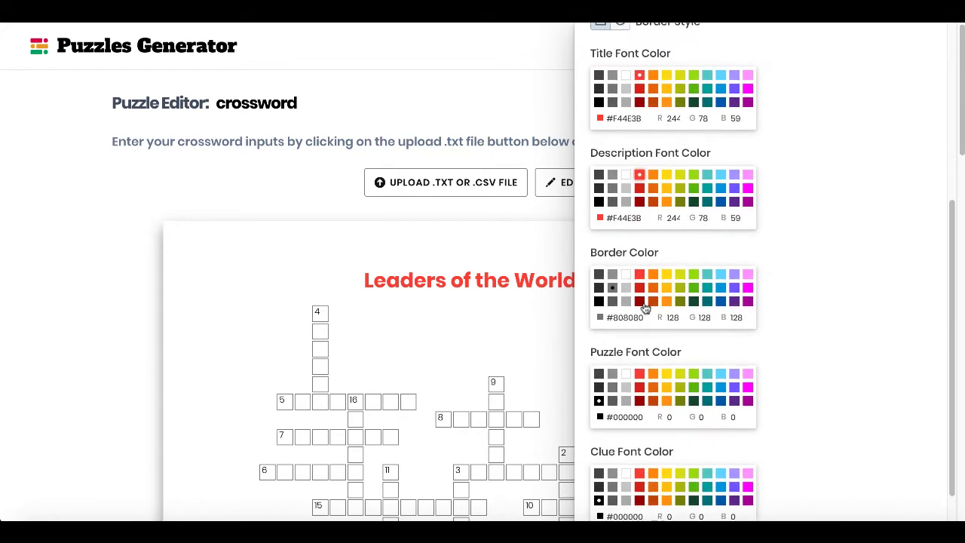
click(643, 277)
scroll(641, 301, down, 1)
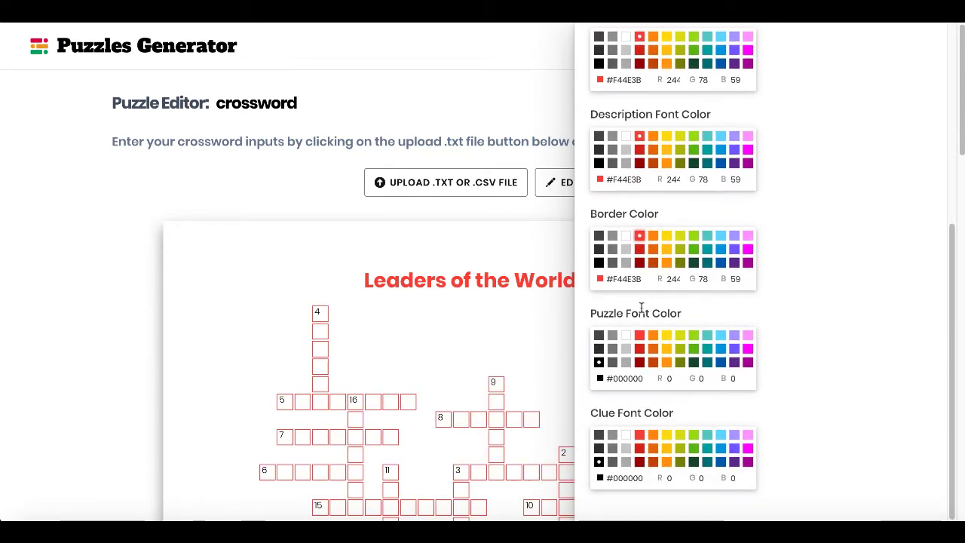
click(639, 336)
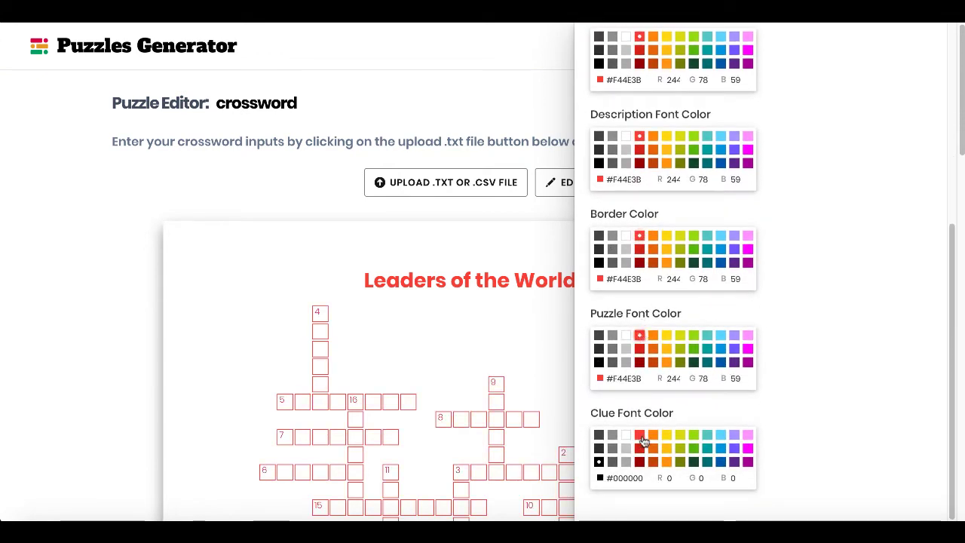
click(640, 436)
scroll(506, 391, down, 4)
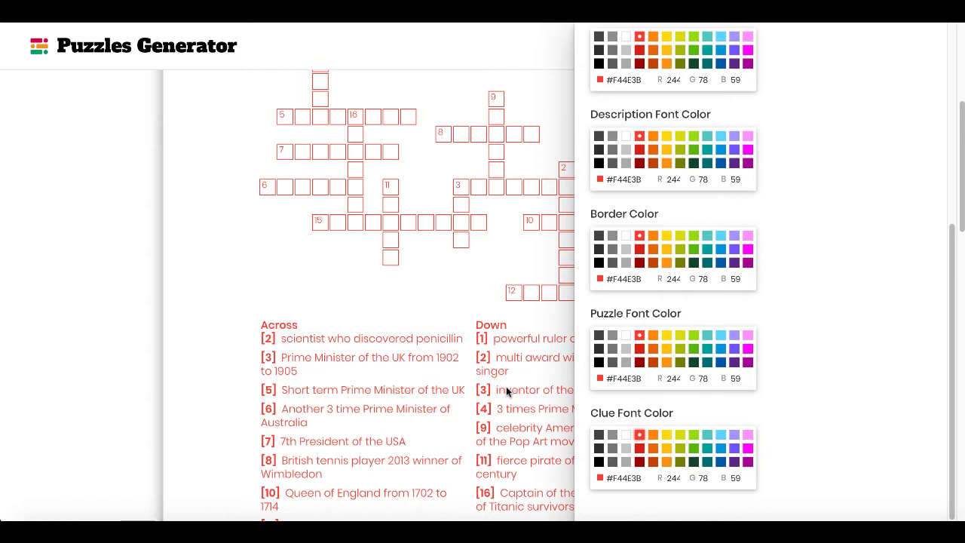
scroll(506, 391, up, 2)
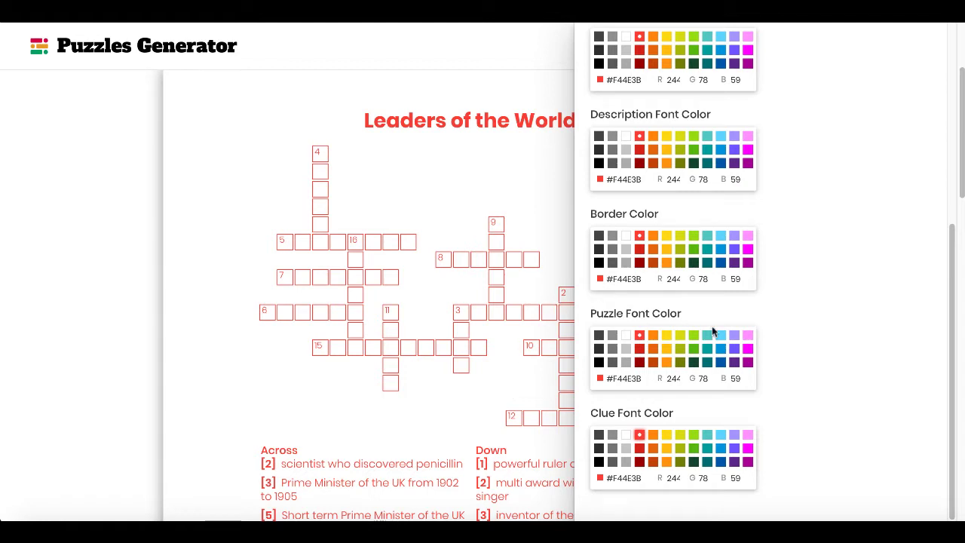
Set the crossword's title and puzzle font sizes to 14px, with the clue font size at 16px
scroll(831, 292, up, 10)
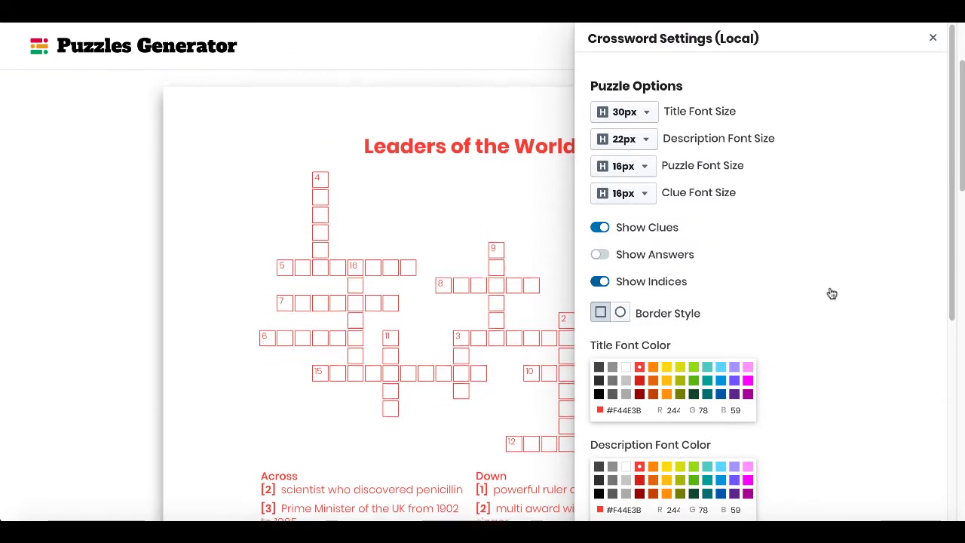
scroll(832, 293, up, 3)
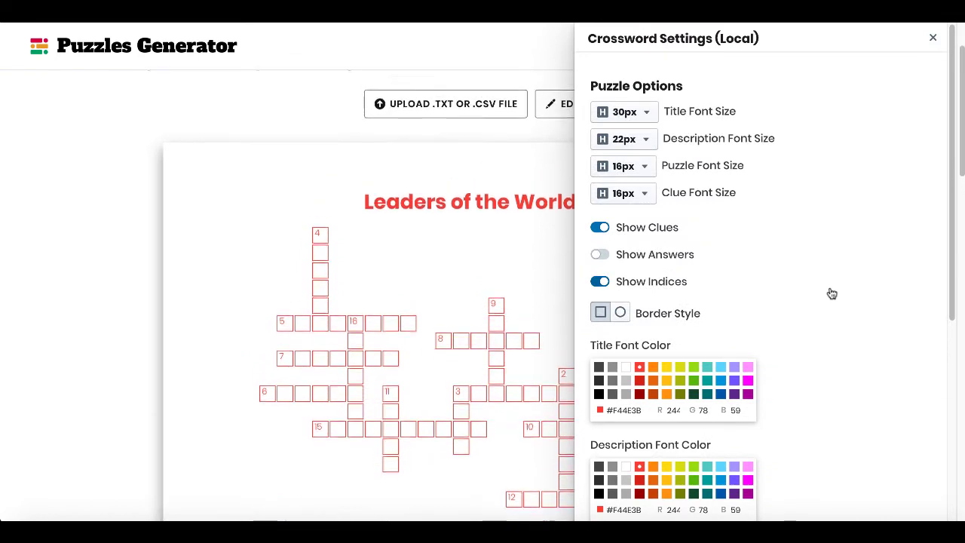
click(647, 115)
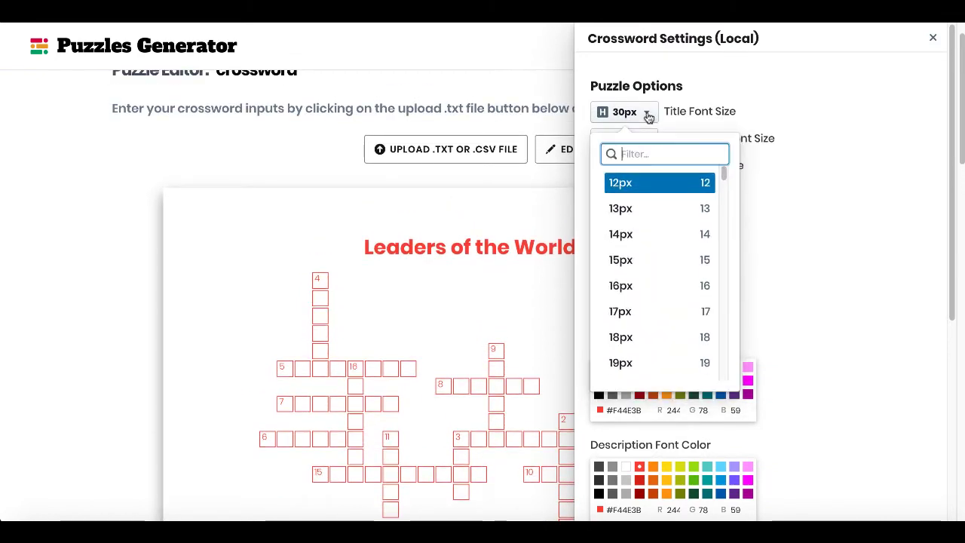
click(636, 238)
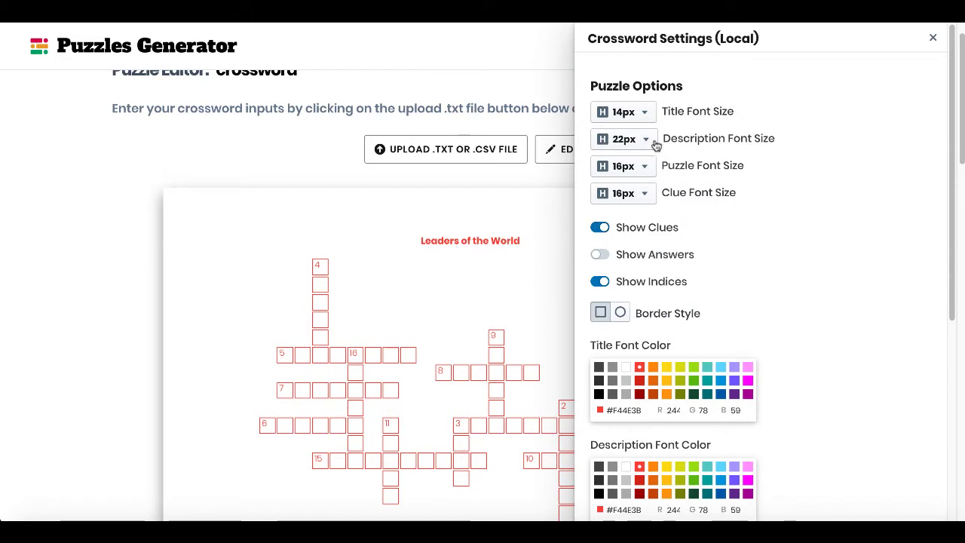
click(646, 167)
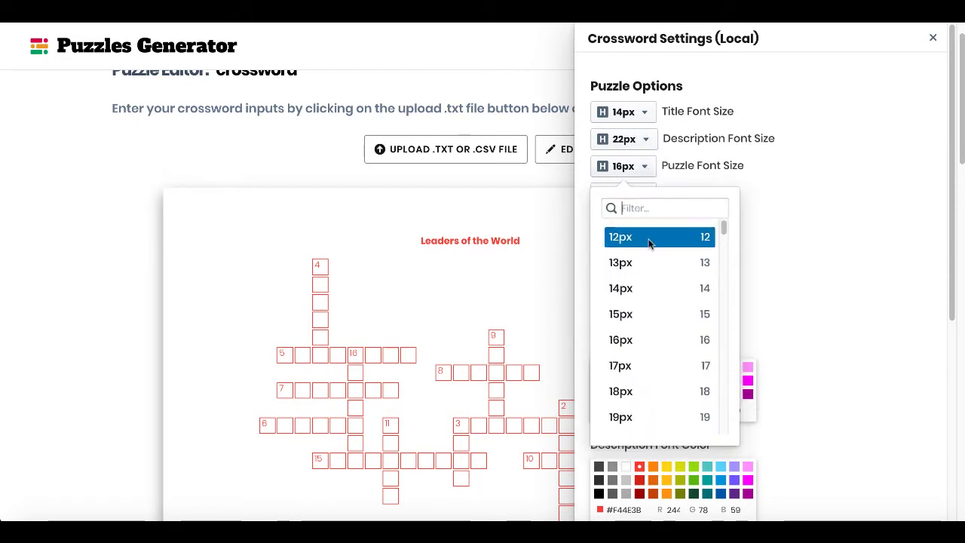
click(635, 289)
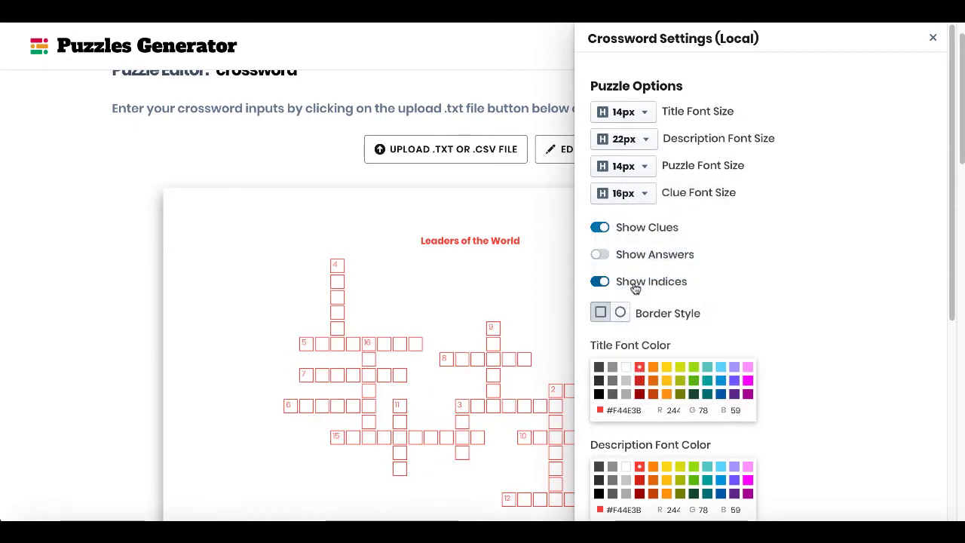
click(651, 199)
click(637, 375)
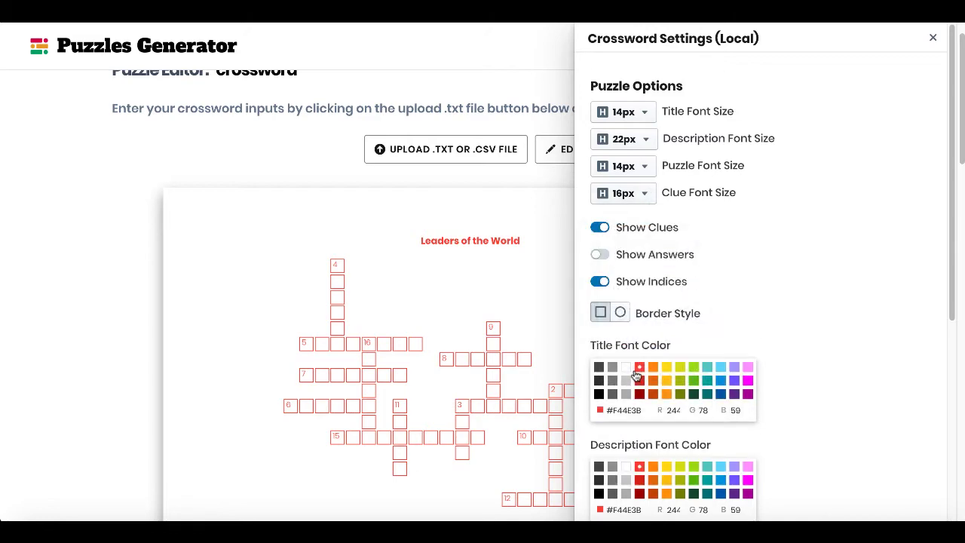
Check the resized puzzle and solution, hide the clues on the crossword page and show its answers
scroll(460, 390, down, 10)
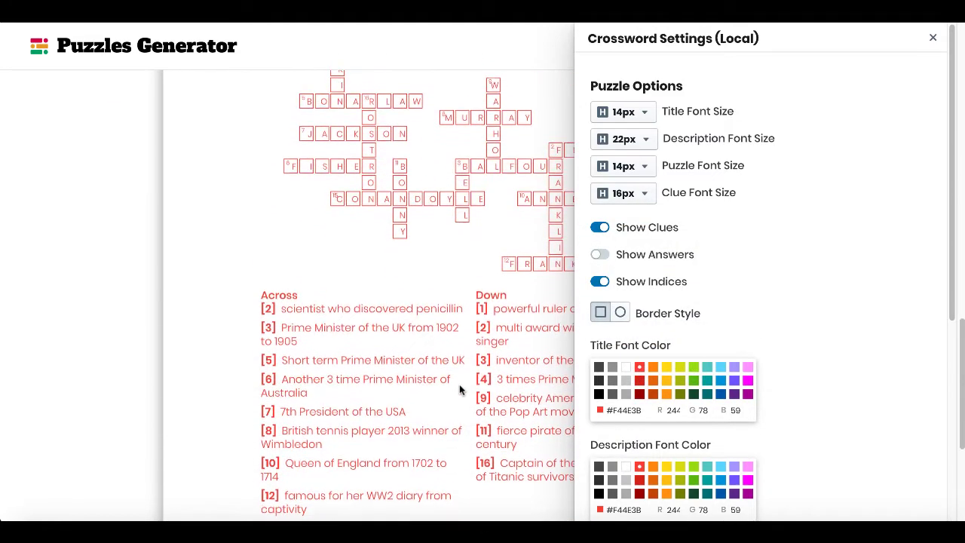
scroll(460, 390, up, 10)
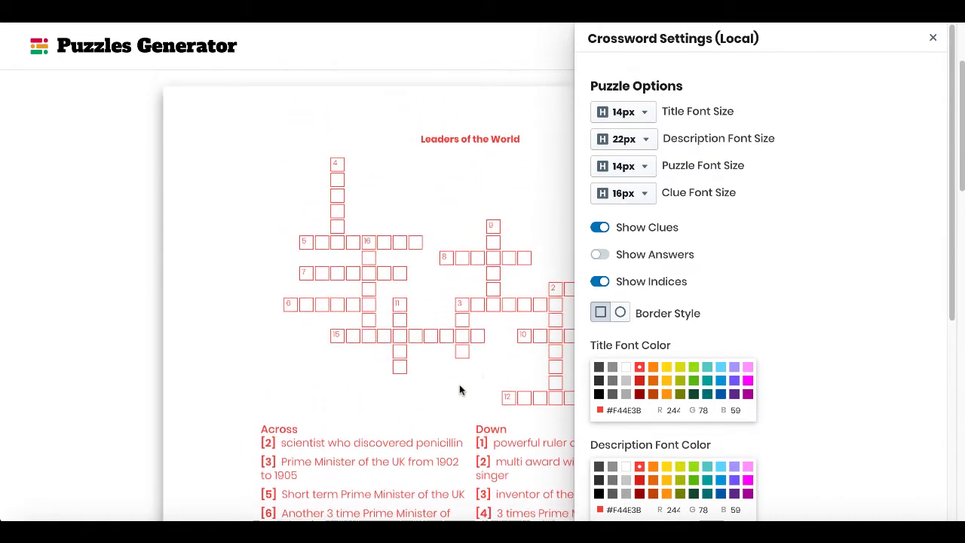
scroll(462, 390, up, 2)
click(604, 228)
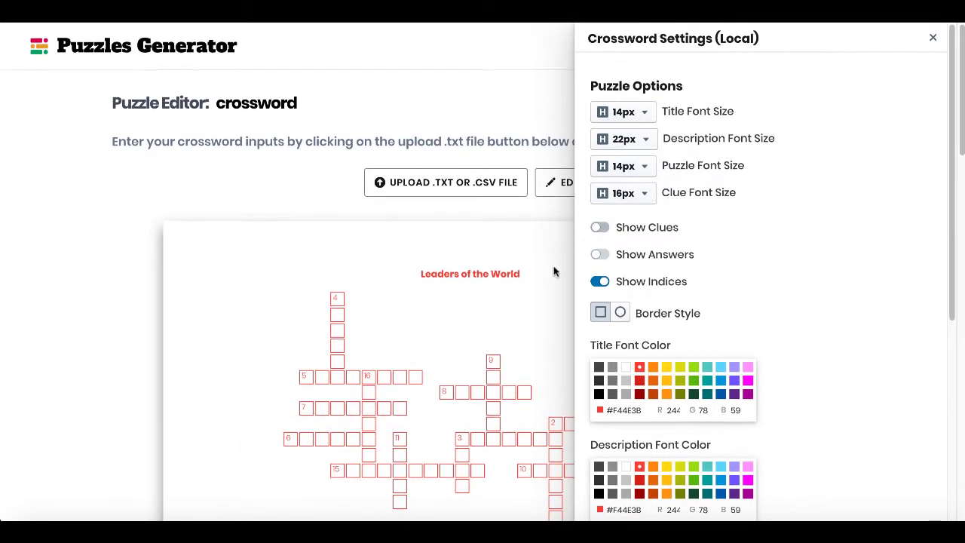
scroll(548, 277, down, 4)
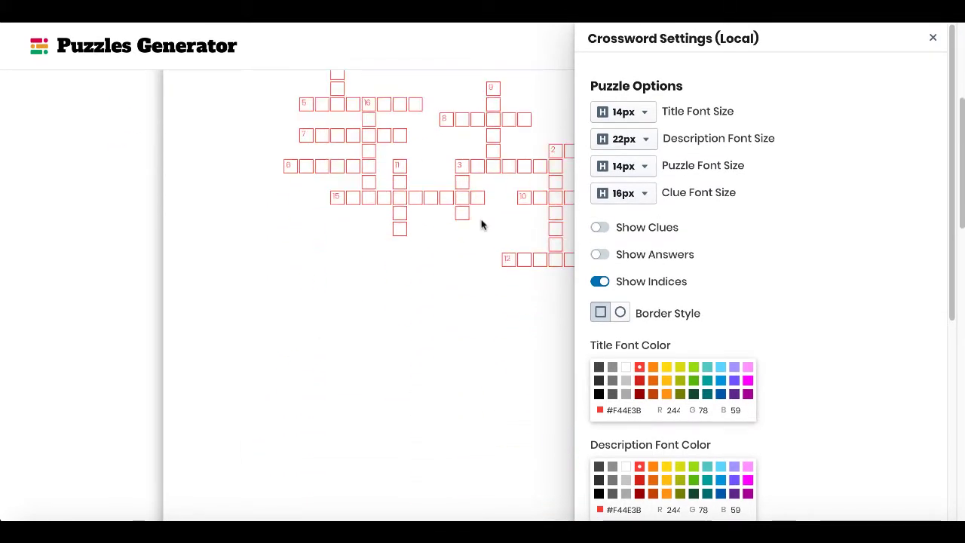
click(600, 255)
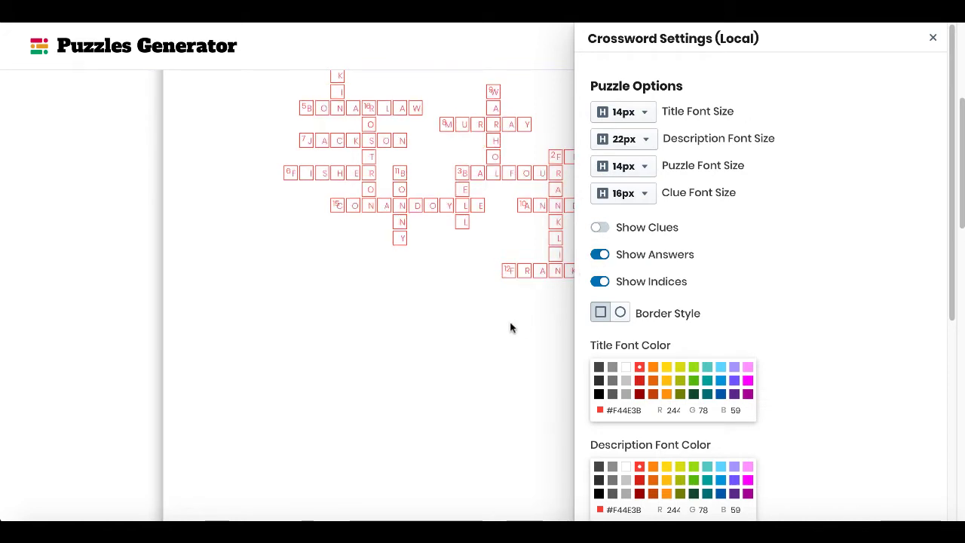
Try the circle border style on the crossword cells and switch back to the square style
scroll(498, 220, up, 1)
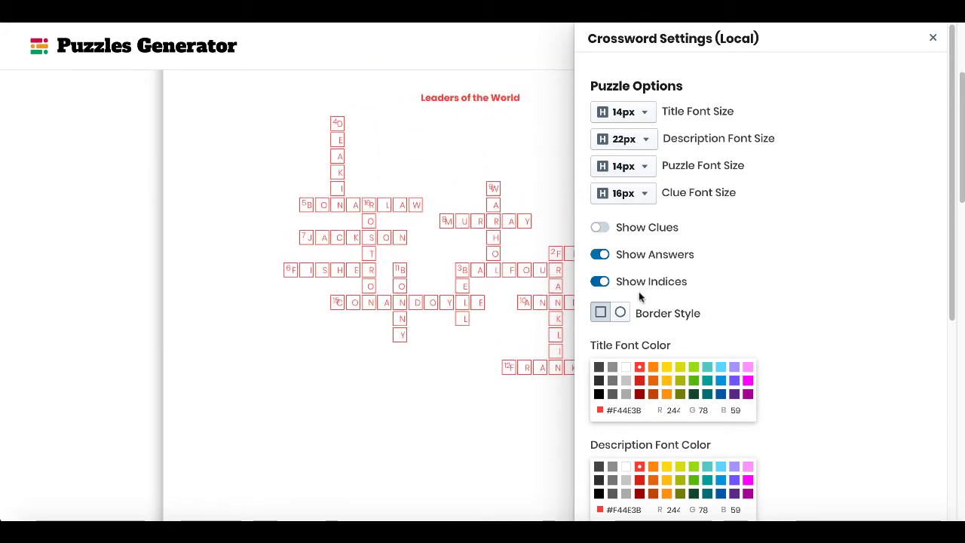
click(621, 312)
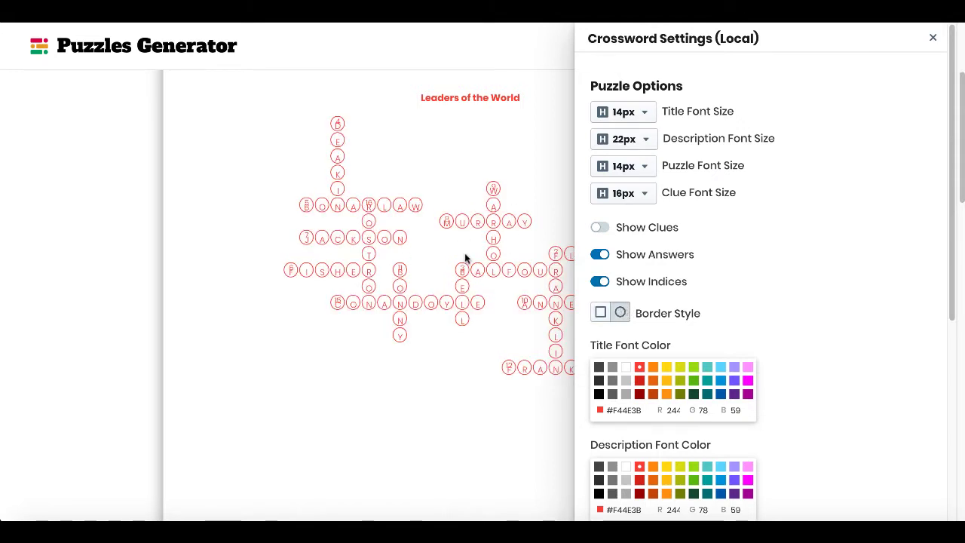
click(600, 313)
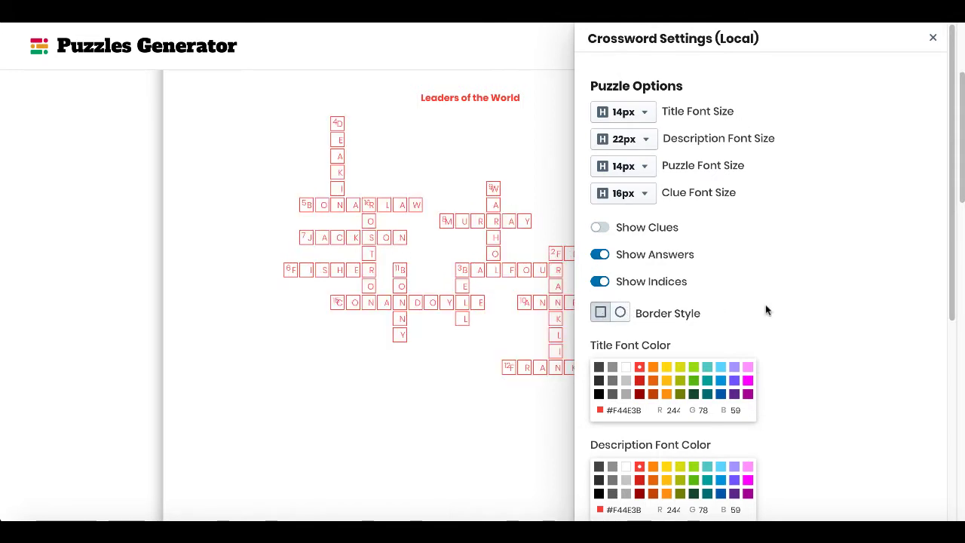
Close the crossword settings, leave the crossword editor and open the cryptogram puzzle "j" in its editor
scroll(927, 82, up, 3)
click(932, 38)
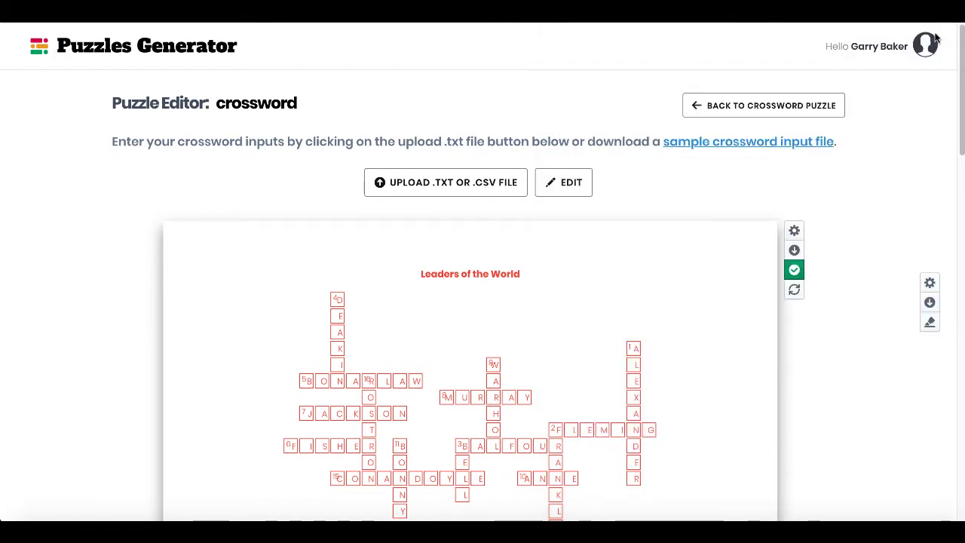
click(718, 106)
click(737, 106)
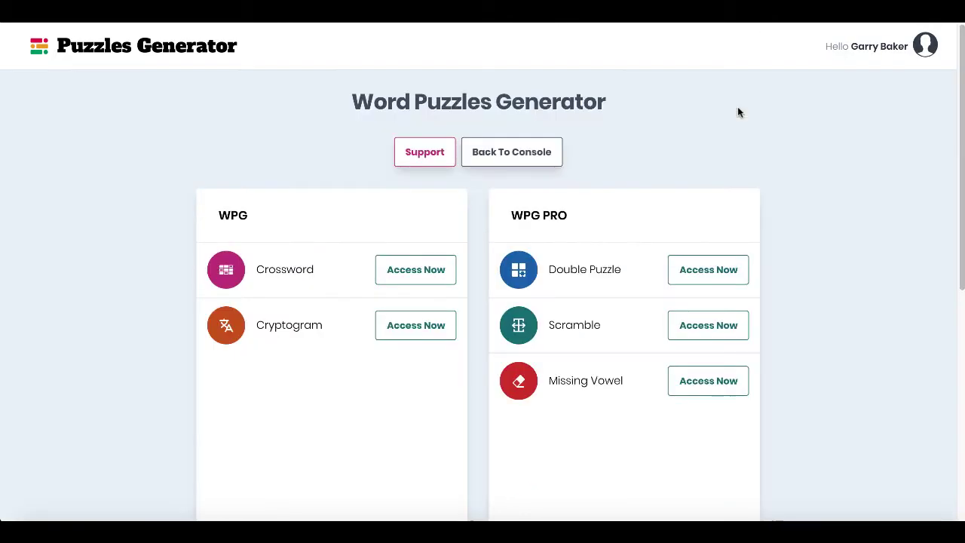
click(419, 329)
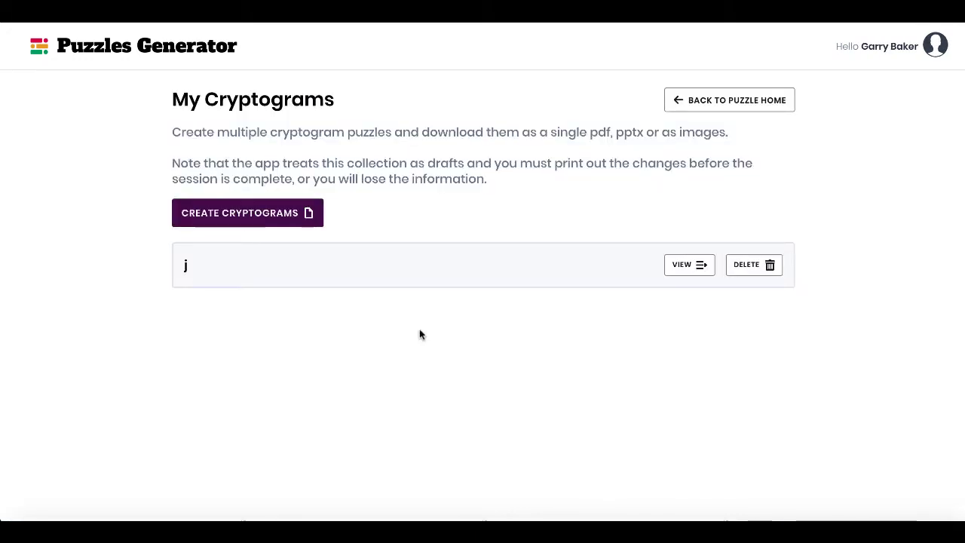
click(684, 272)
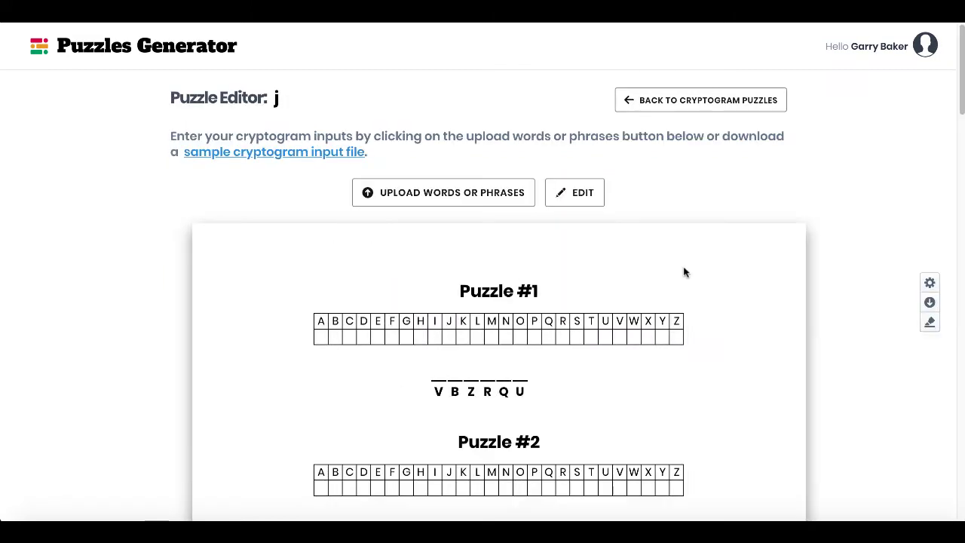
Download the sample cryptogram input file and open it to examine how phrases and authors are separated
click(276, 153)
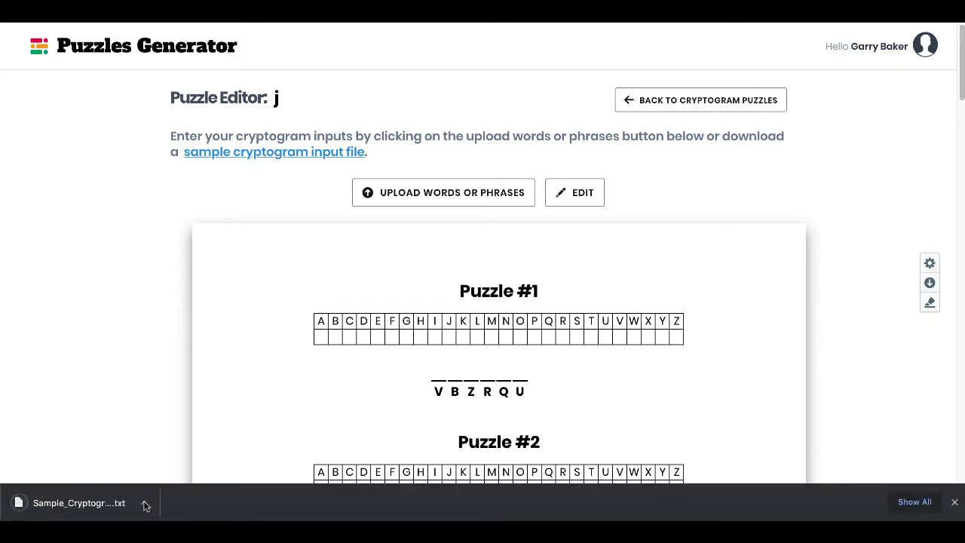
click(144, 503)
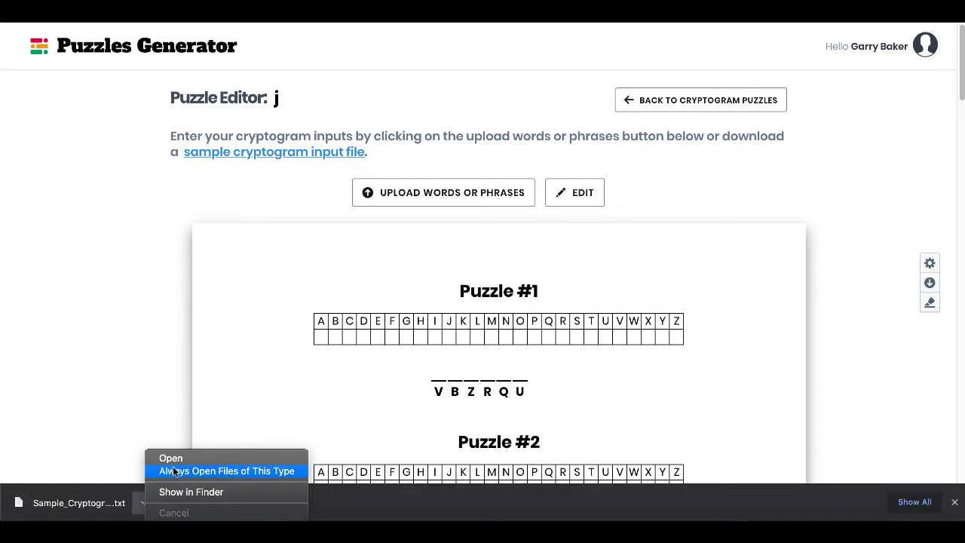
click(179, 459)
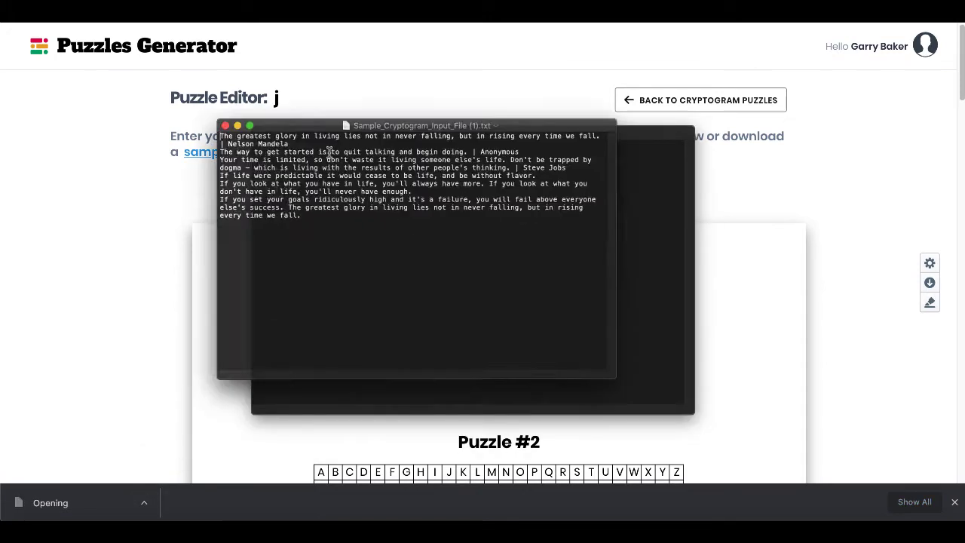
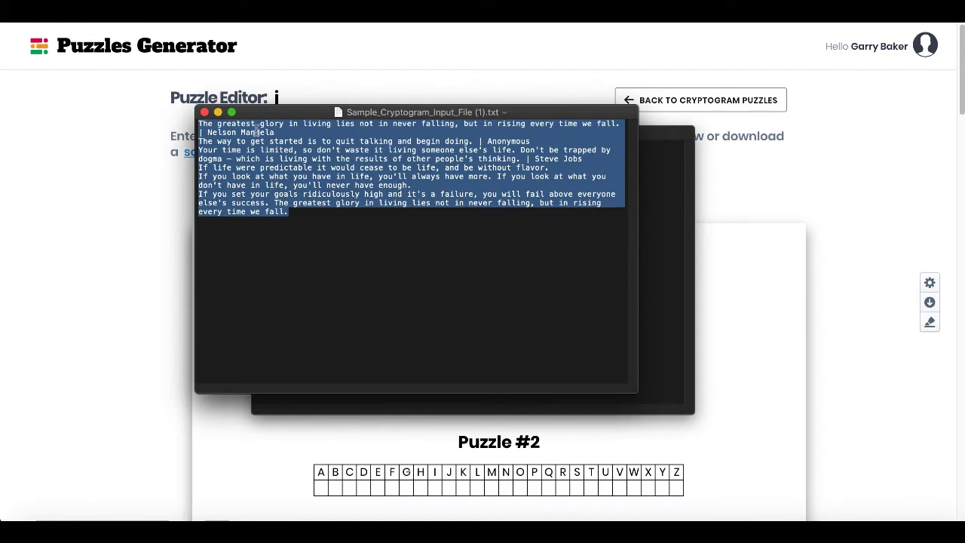
click(202, 132)
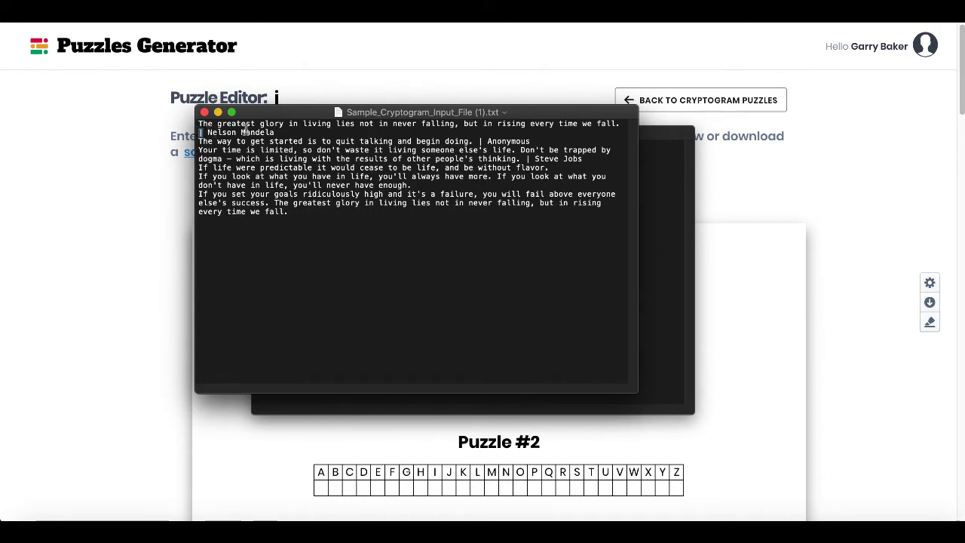
Return to the puzzle editor and upload Sample_Cryptogram_Input_File (1).txt from Downloads as the phrases for cryptogram "j"
key(super+Tab)
click(458, 192)
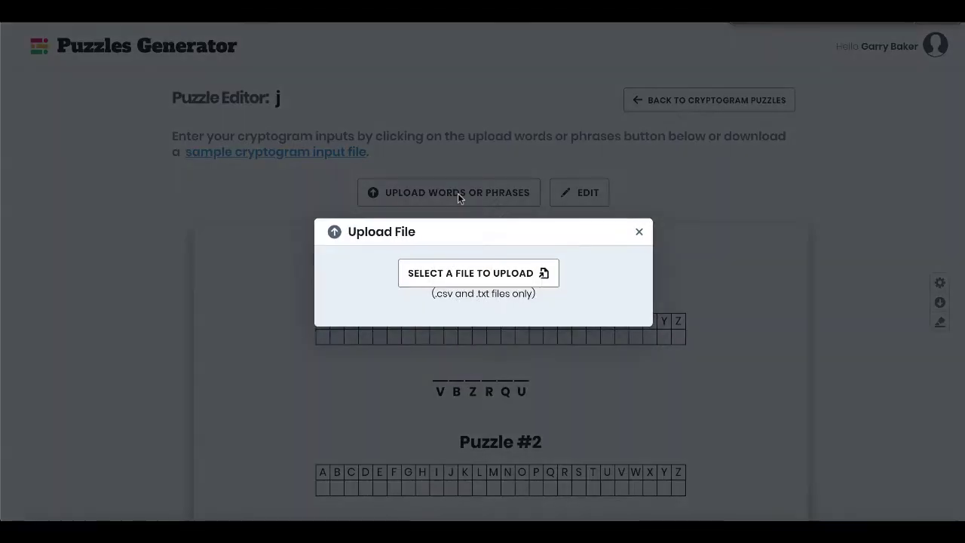
click(460, 271)
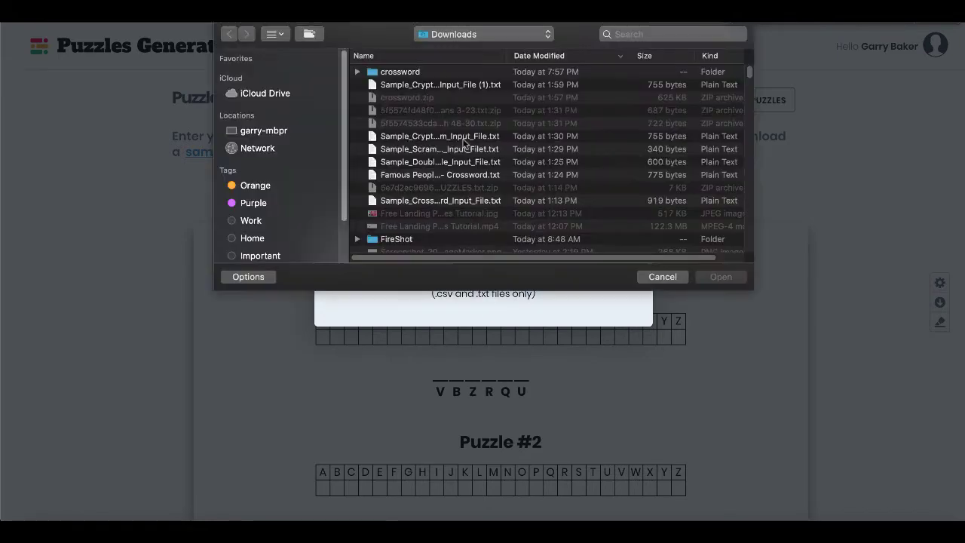
click(435, 88)
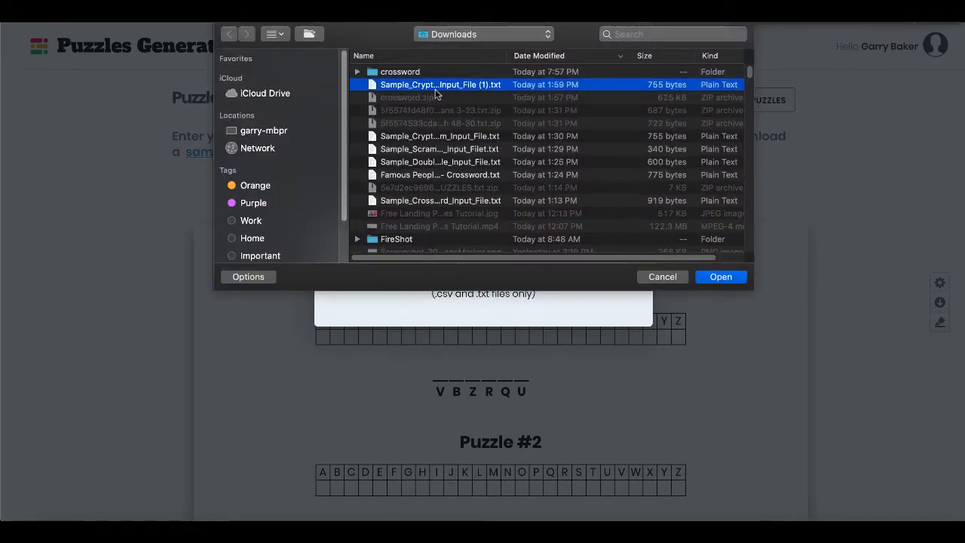
double_click(435, 89)
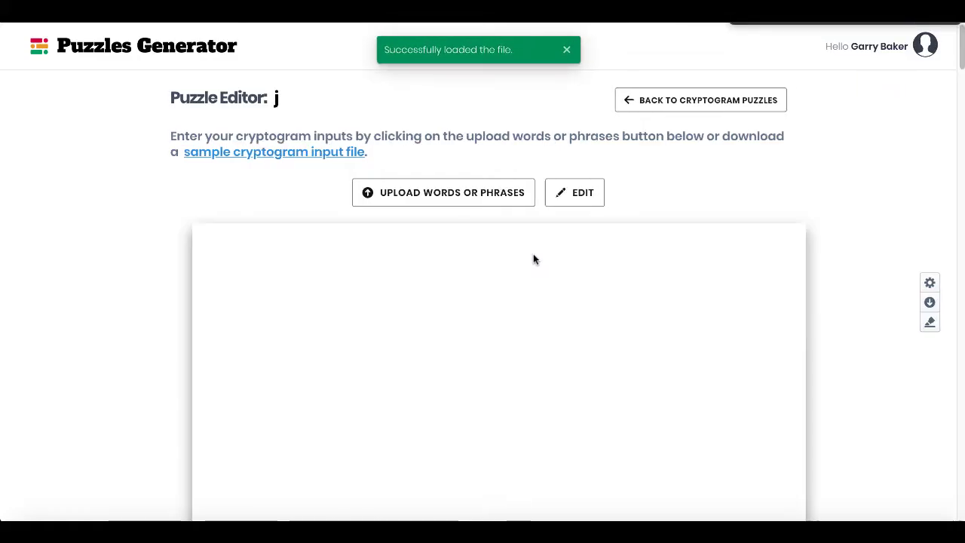
Review the cryptograms generated from the file and check the uploaded phrases in the file's text editor without changing them
scroll(666, 433, down, 5)
scroll(664, 432, down, 10)
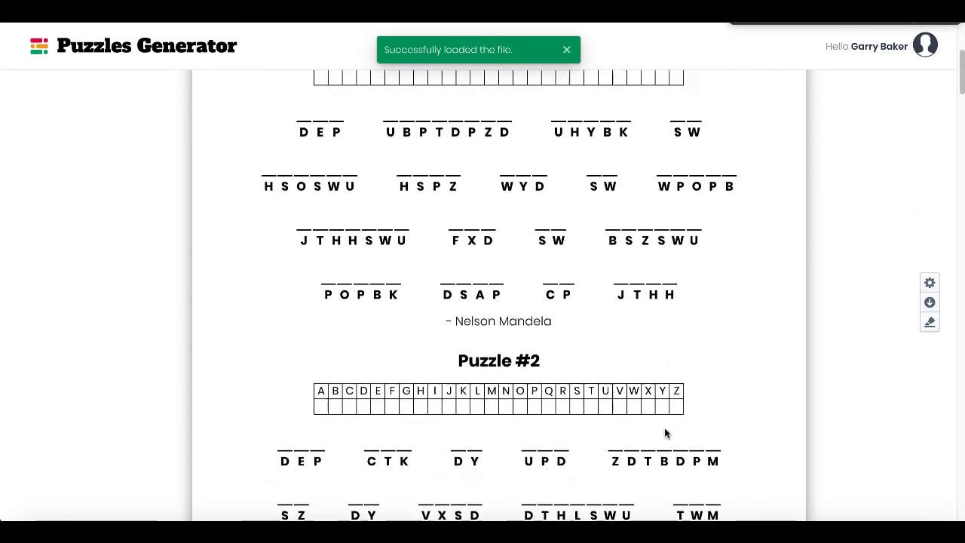
scroll(665, 432, down, 15)
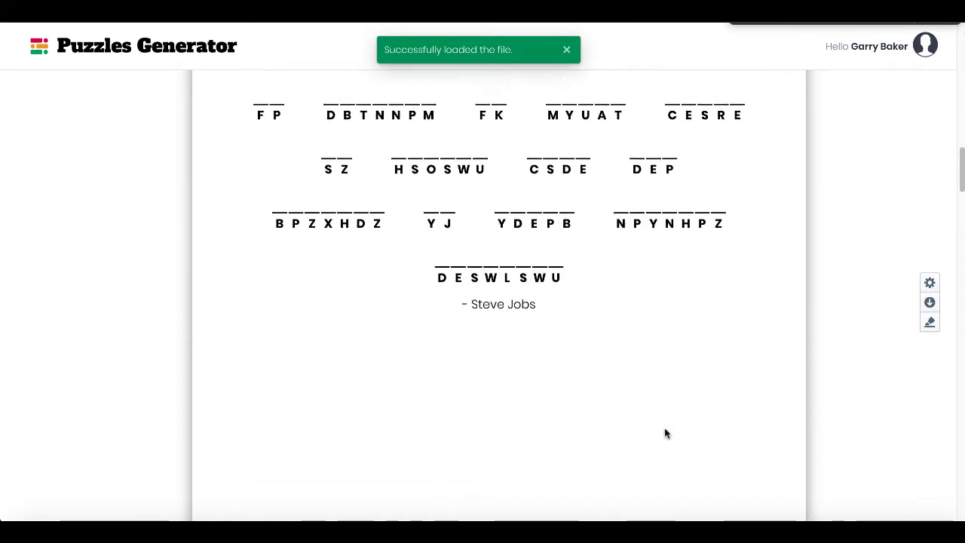
scroll(665, 433, down, 5)
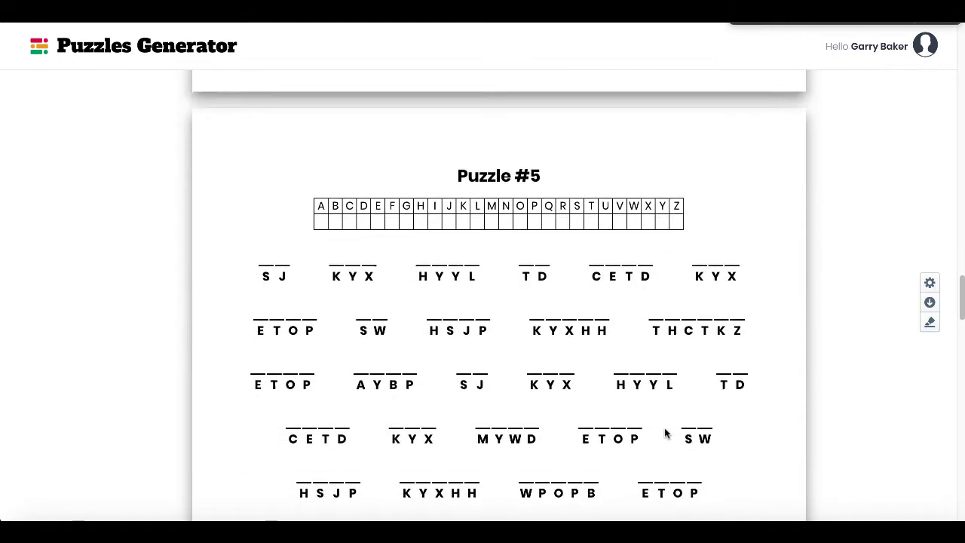
scroll(665, 433, up, 10)
scroll(665, 432, up, 20)
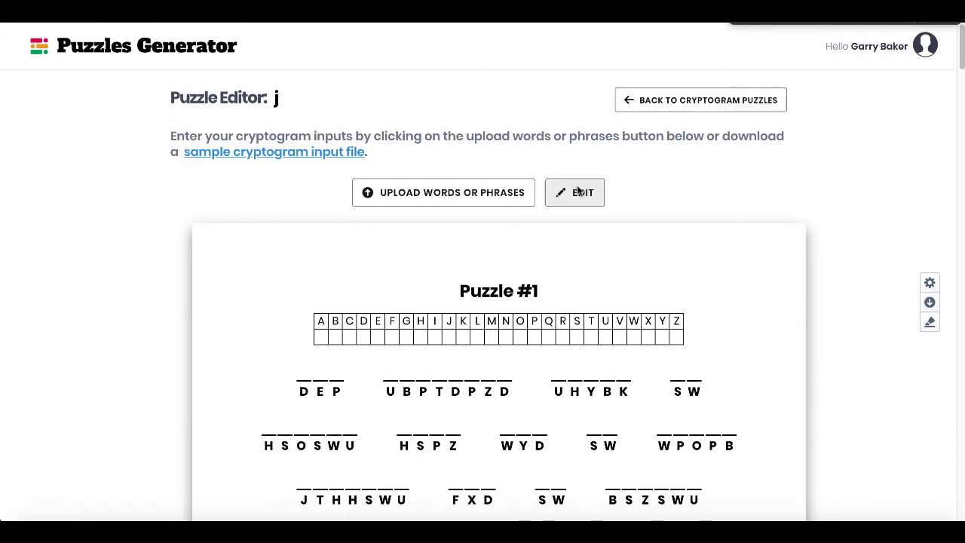
click(579, 194)
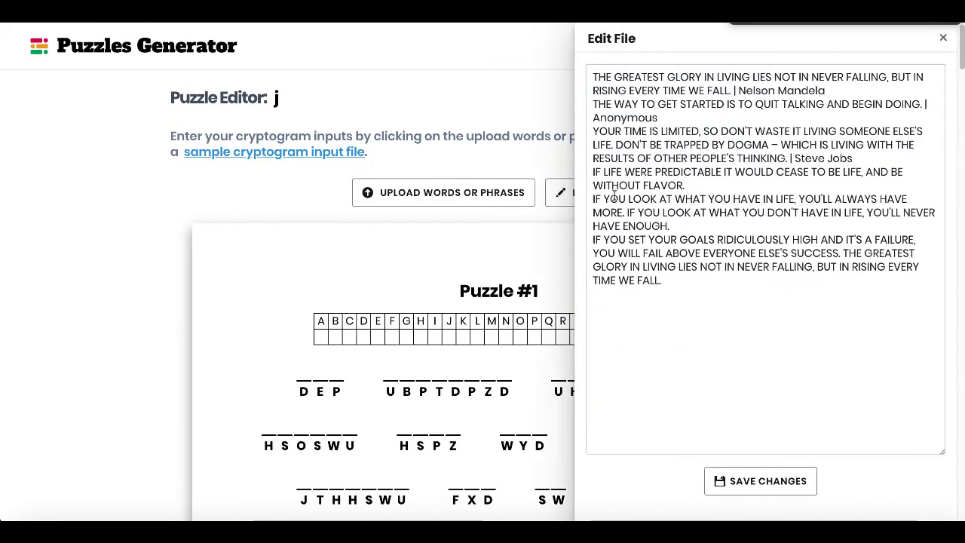
click(943, 40)
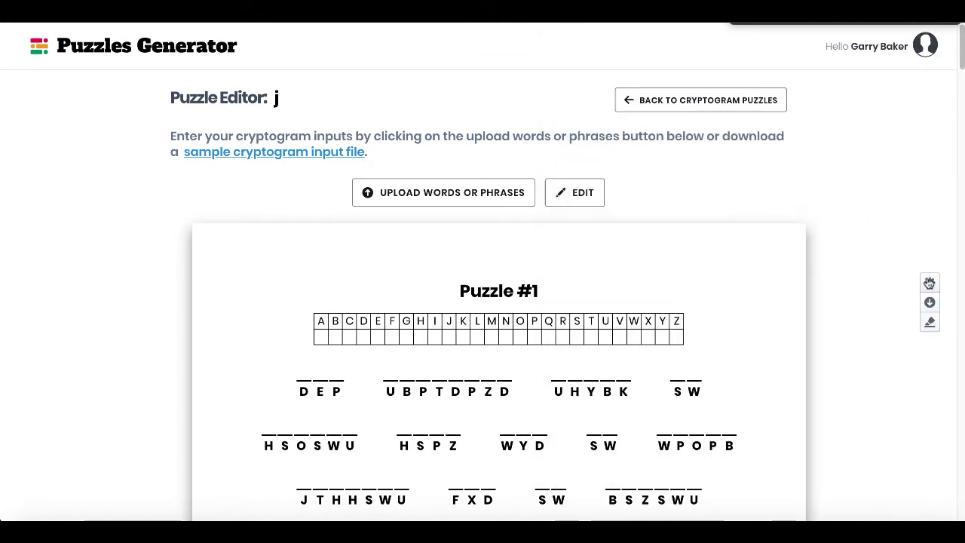
Look through the cryptogram settings for trim size, font sizes, colors, key font weight and solutions, and close them
click(929, 283)
scroll(820, 358, down, 1)
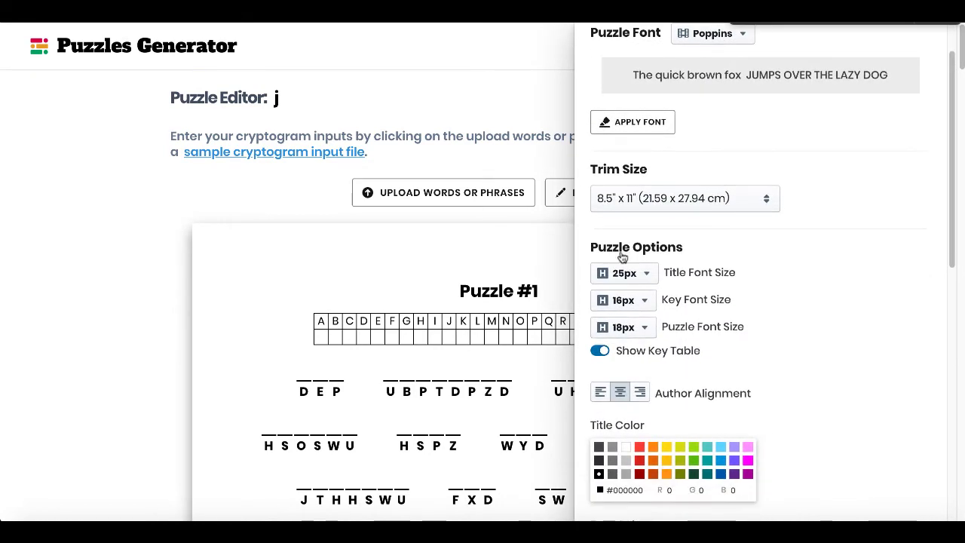
scroll(739, 313, down, 3)
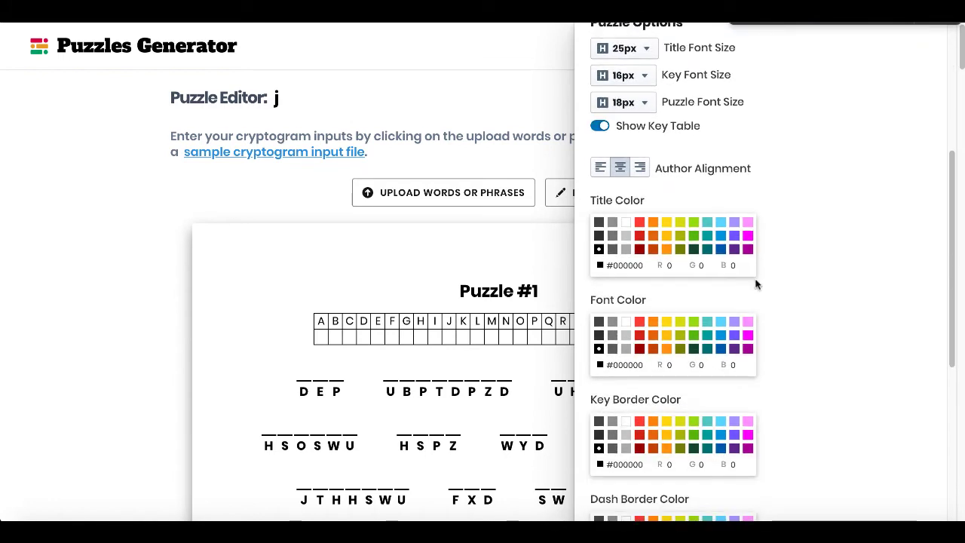
scroll(801, 372, down, 5)
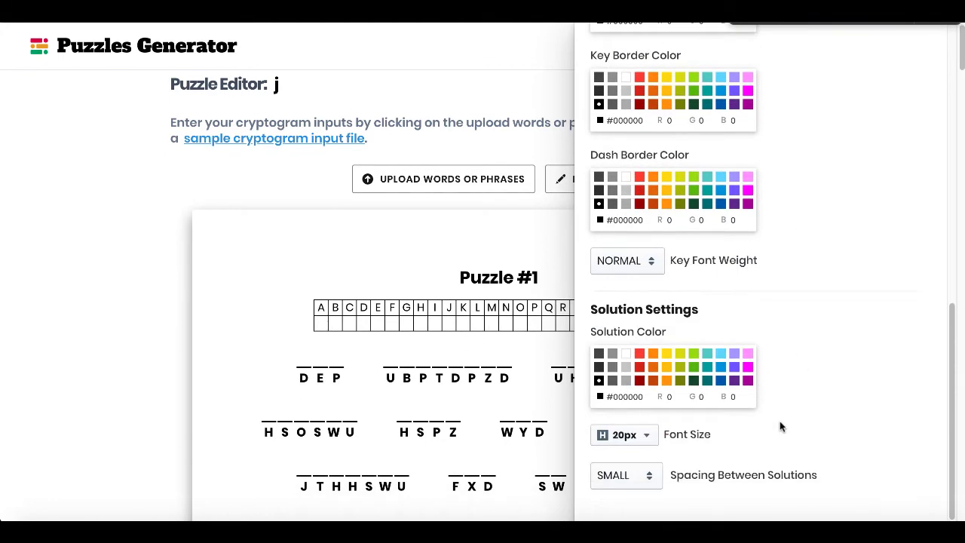
scroll(779, 421, up, 10)
click(934, 37)
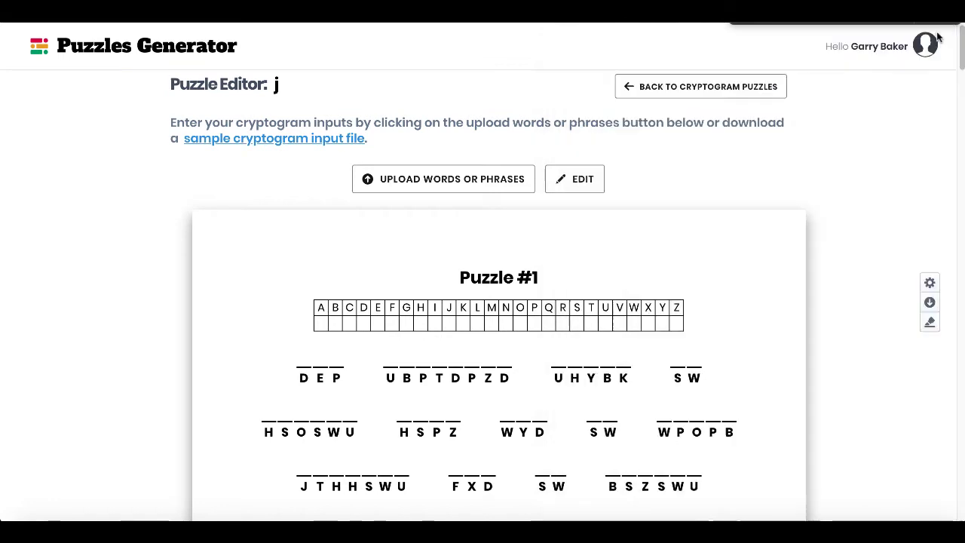
Leave the cryptogram section for the word puzzles home page and open the double puzzle "double" in its editor
click(734, 84)
click(729, 97)
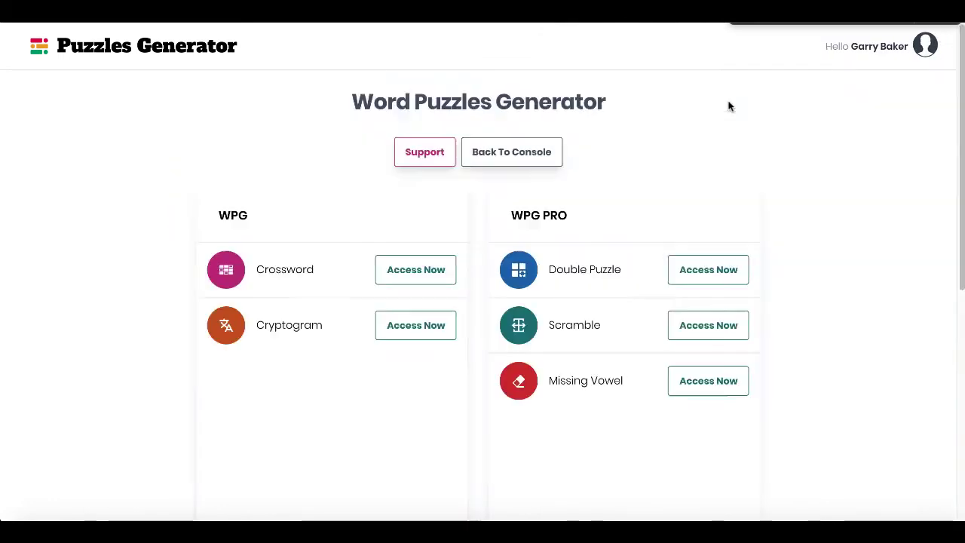
click(694, 276)
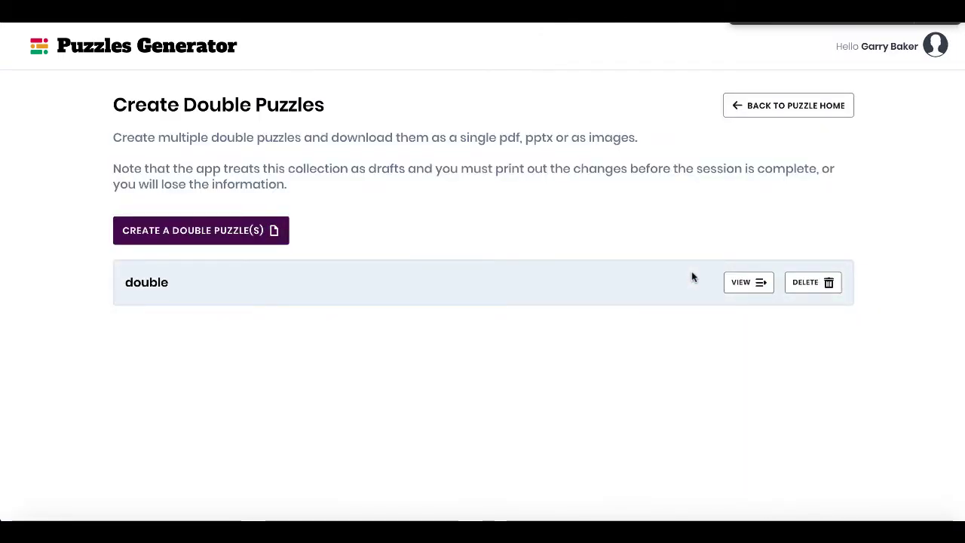
click(739, 282)
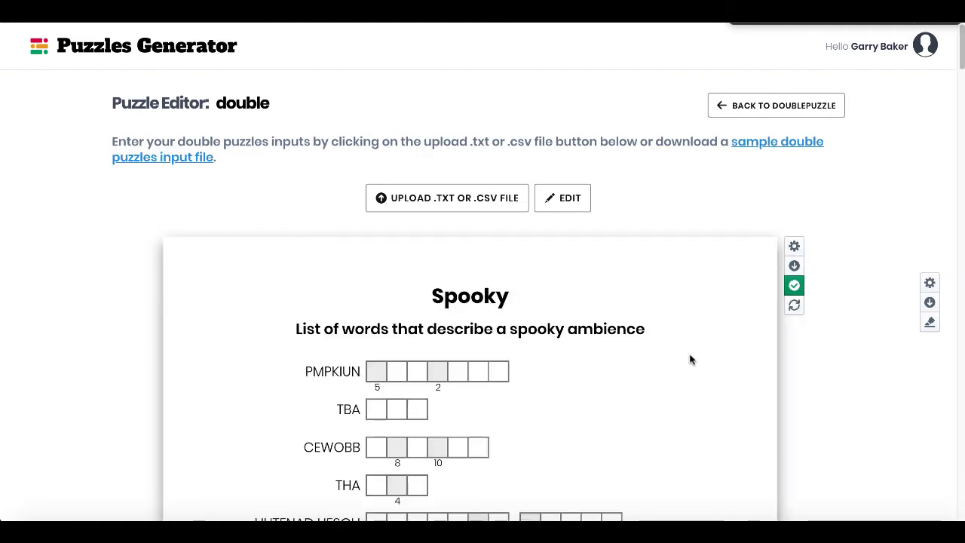
Examine the Spooky double puzzle's scrambled words, numbered boxes and final phrase, along with its solution page
scroll(652, 377, down, 3)
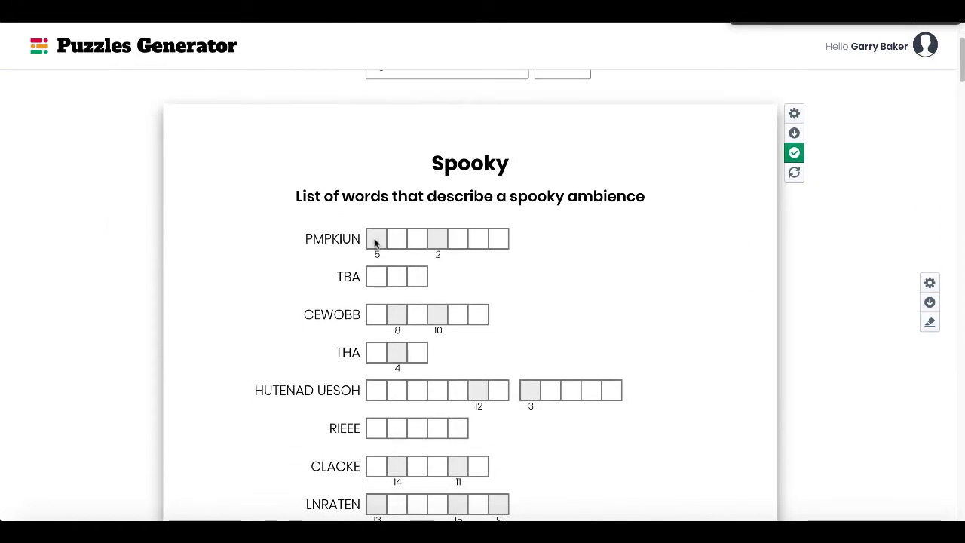
scroll(509, 274, down, 1)
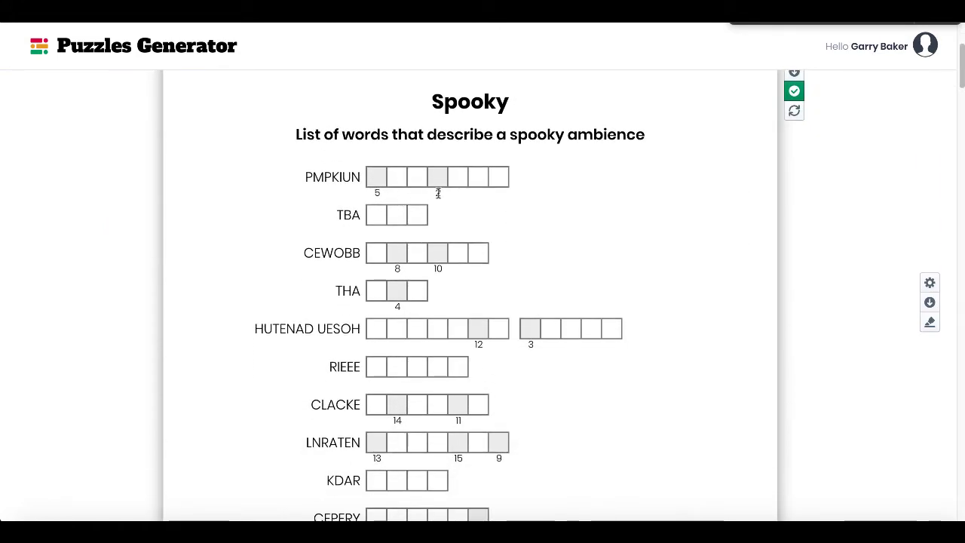
scroll(504, 265, down, 5)
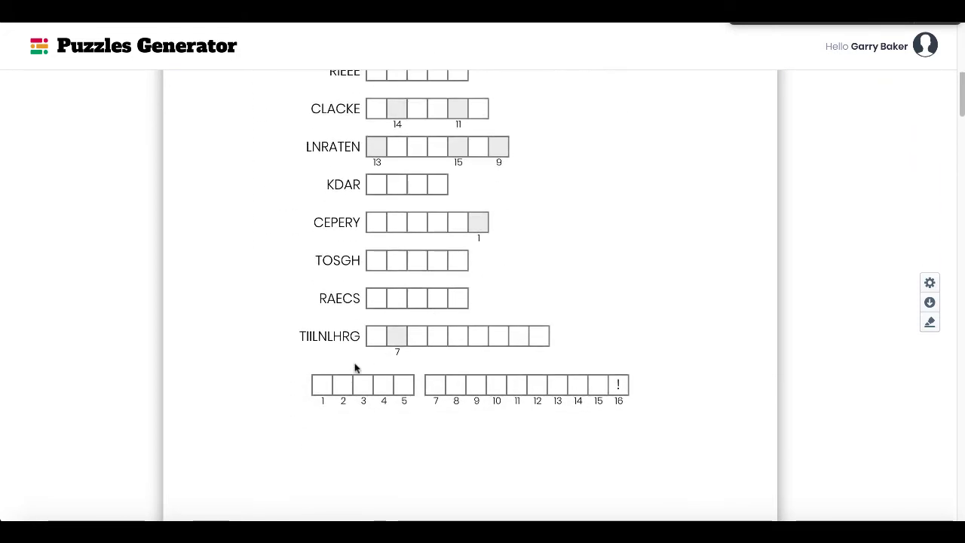
scroll(578, 383, down, 6)
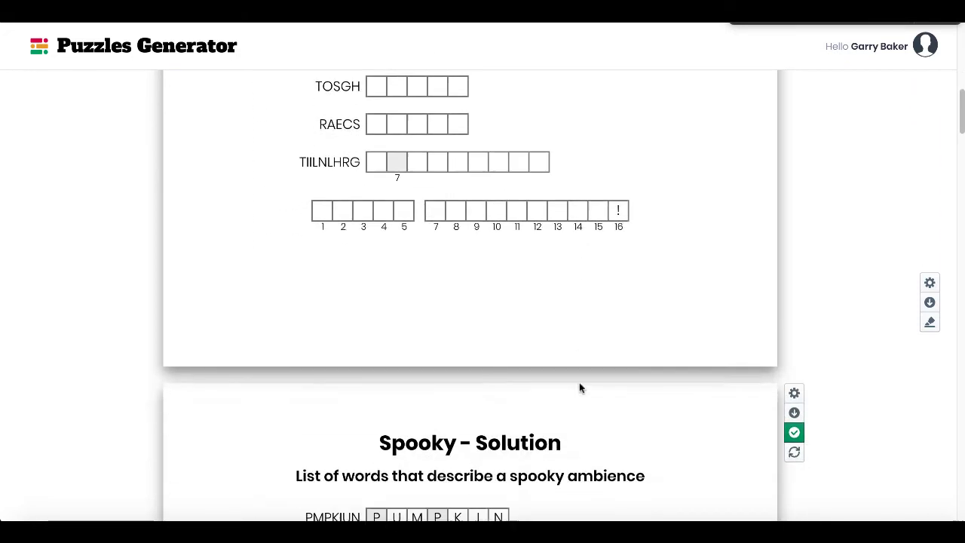
scroll(458, 309, down, 4)
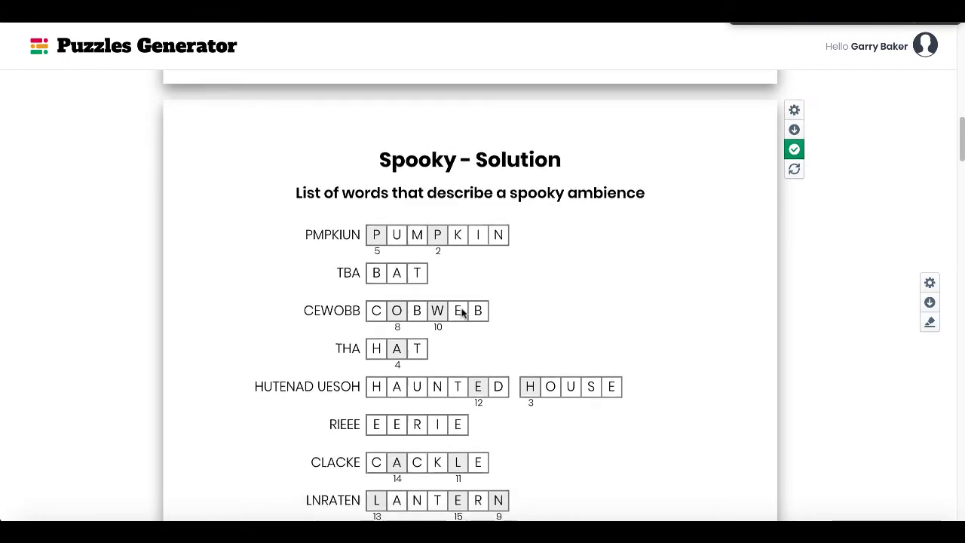
scroll(463, 313, down, 1)
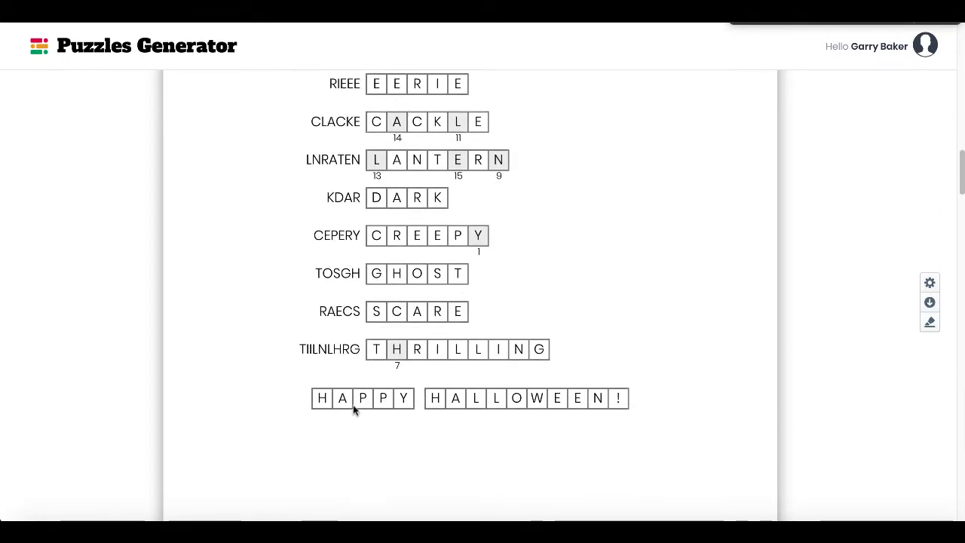
scroll(535, 411, up, 15)
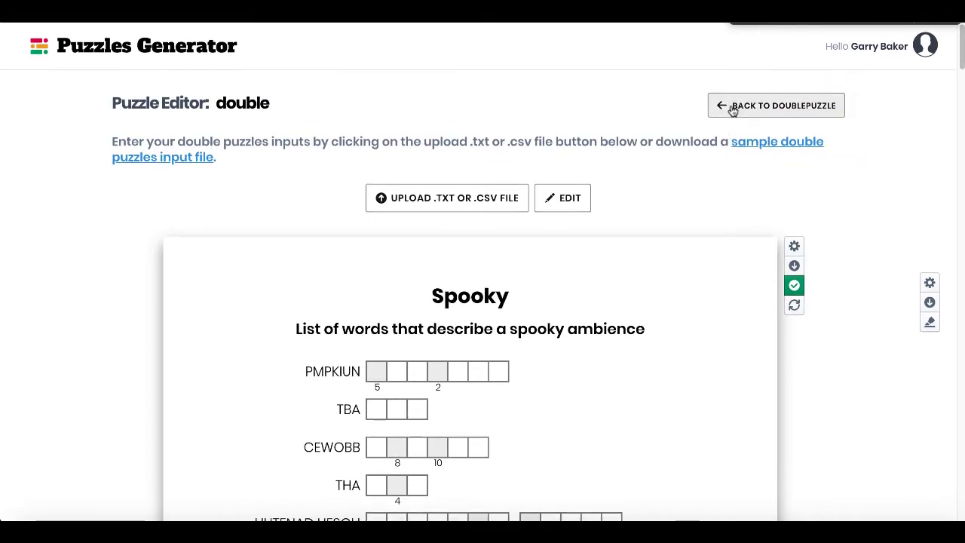
Leave the double puzzle section and open the scramble puzzle "scramble" in its editor
click(730, 104)
click(731, 104)
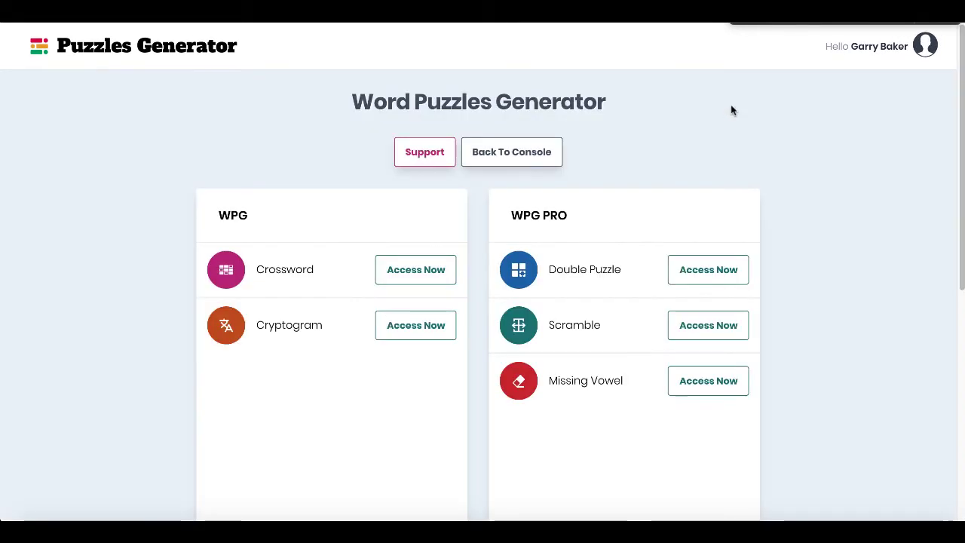
click(700, 330)
click(693, 291)
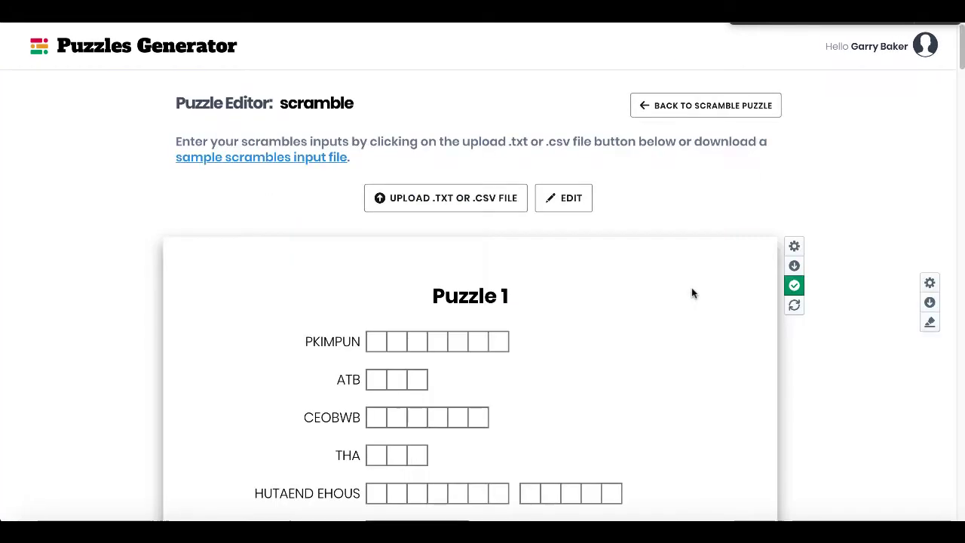
Examine the scrambled words of Puzzle 1 and the matching solution page
scroll(599, 321, down, 2)
scroll(601, 321, down, 5)
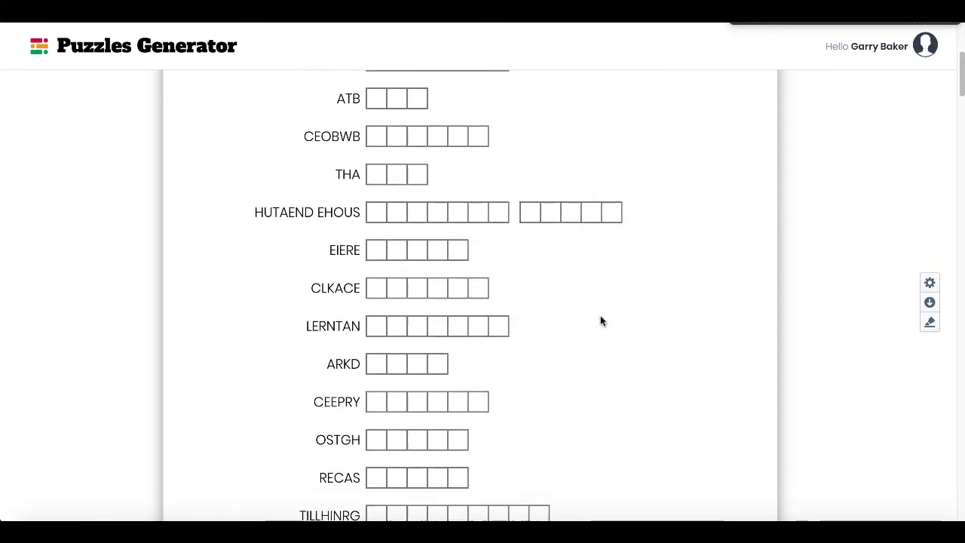
scroll(601, 321, up, 6)
scroll(601, 321, down, 5)
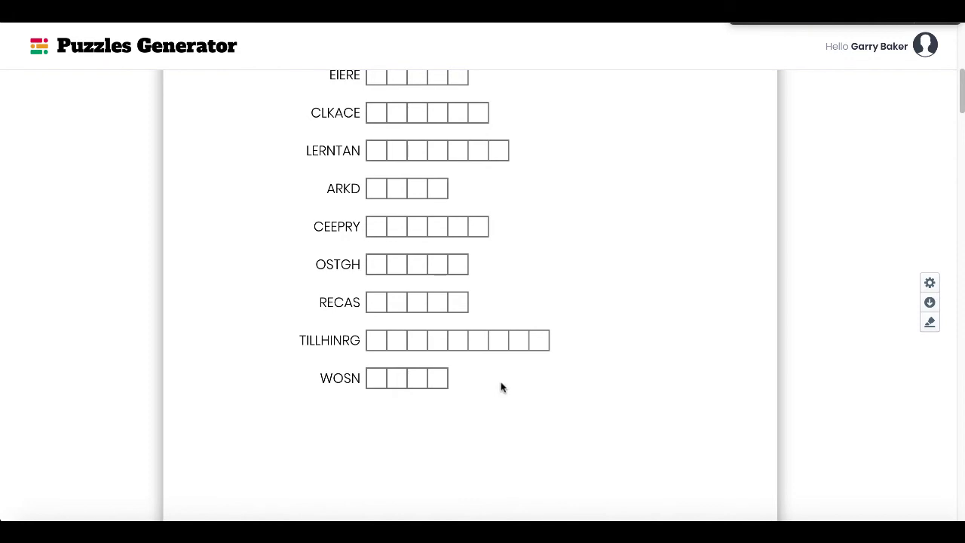
scroll(500, 388, down, 6)
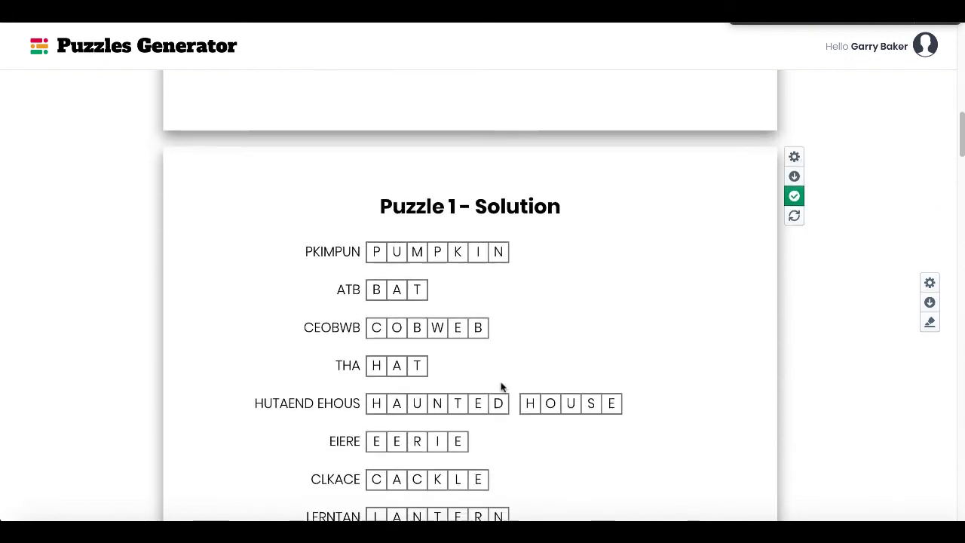
Try center alignment for the puzzle boxes and scrambled words in Puzzle 1's local settings, and restore left and right alignment respectively
click(795, 150)
scroll(836, 420, down, 2)
scroll(835, 422, up, 2)
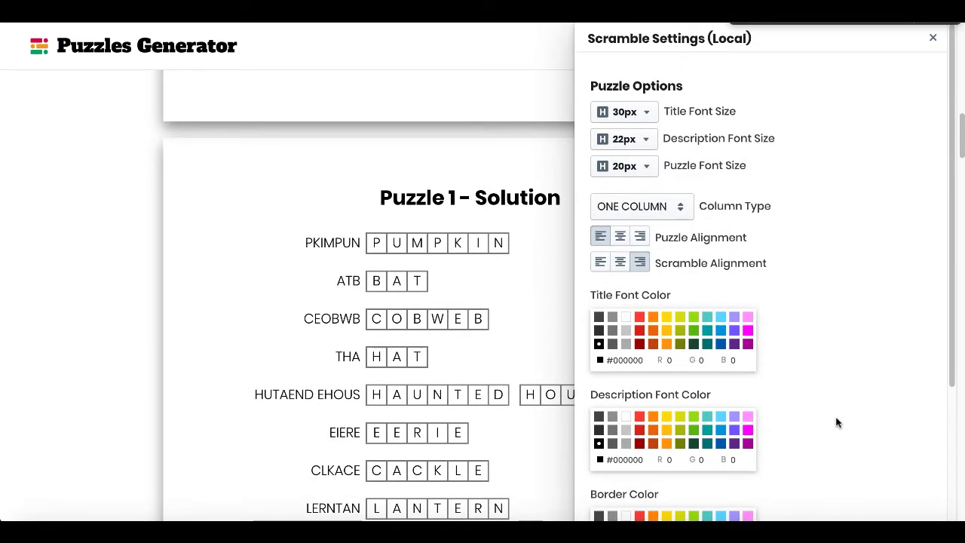
click(620, 237)
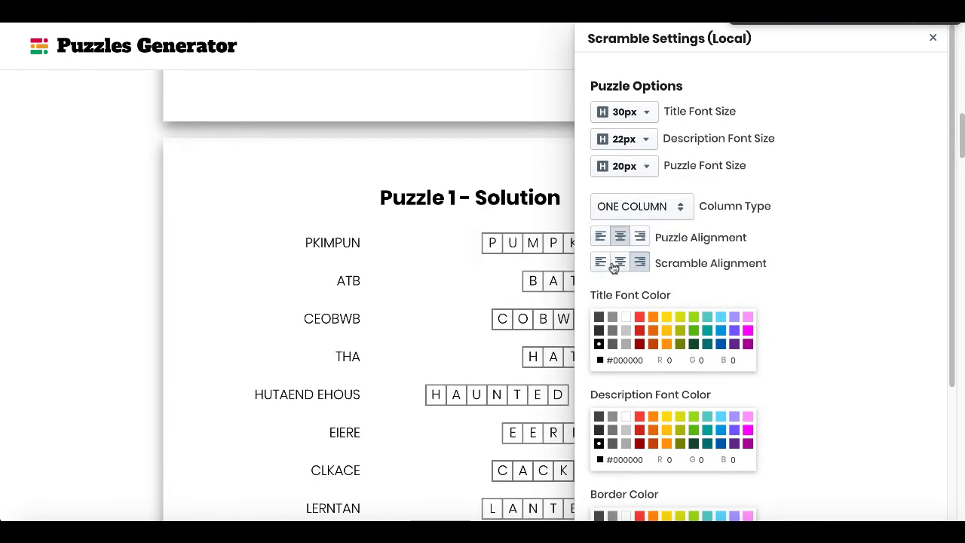
click(619, 261)
click(600, 237)
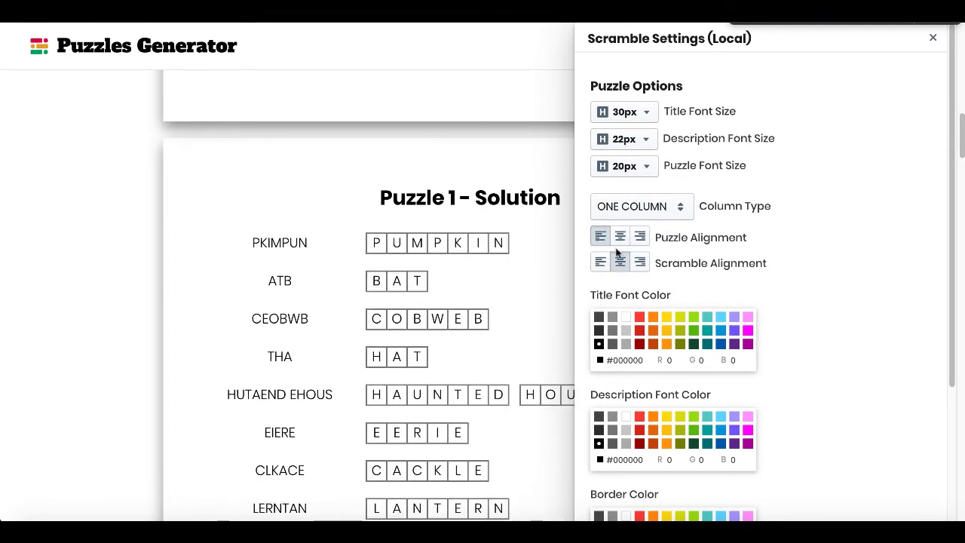
click(639, 264)
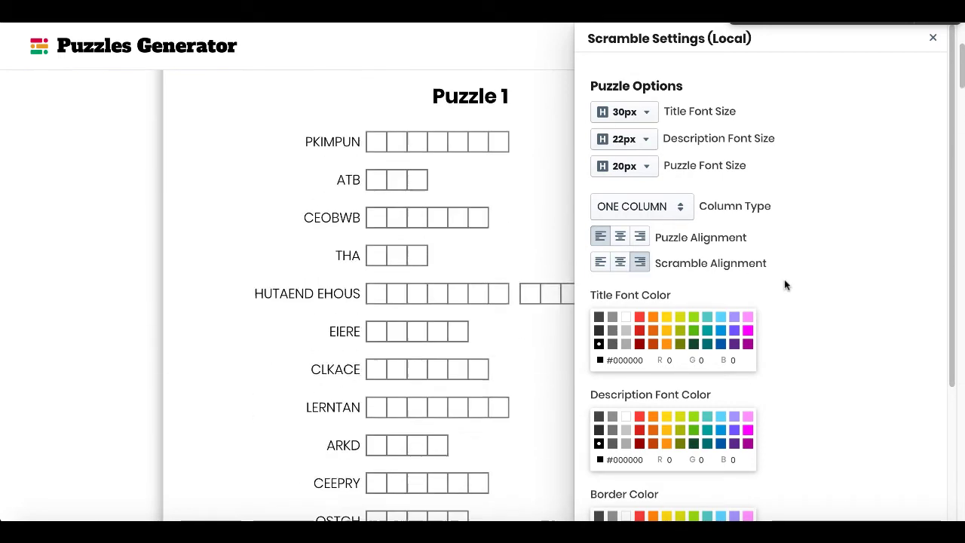
Close the scramble settings and go back to the word puzzles home page
click(933, 39)
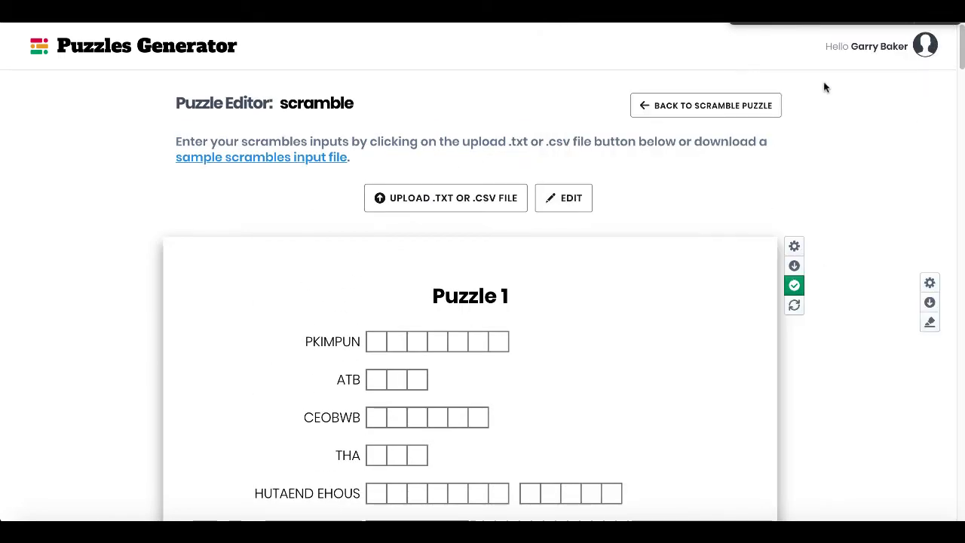
click(712, 106)
click(712, 105)
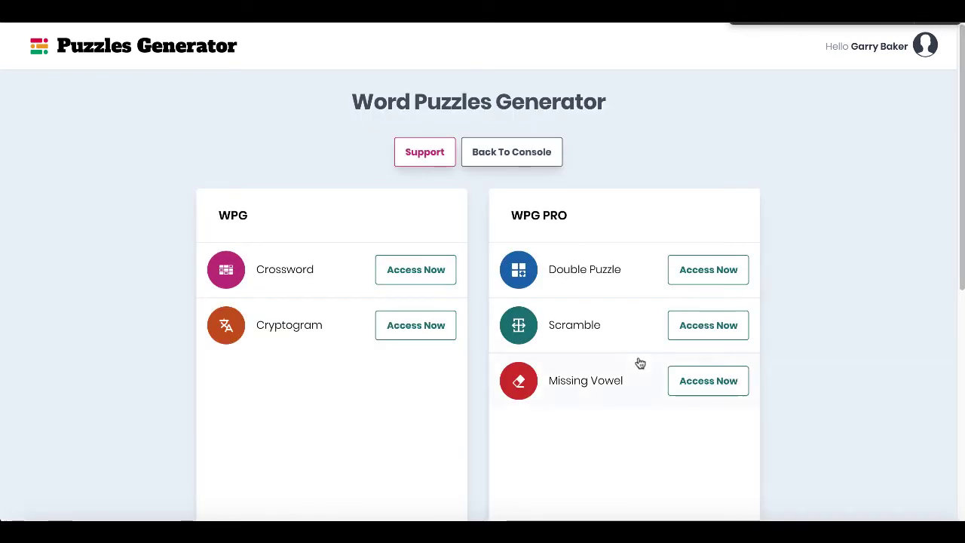
Create a missing vowel puzzle collection named "missing vowel" and open it in the puzzle editor
click(687, 383)
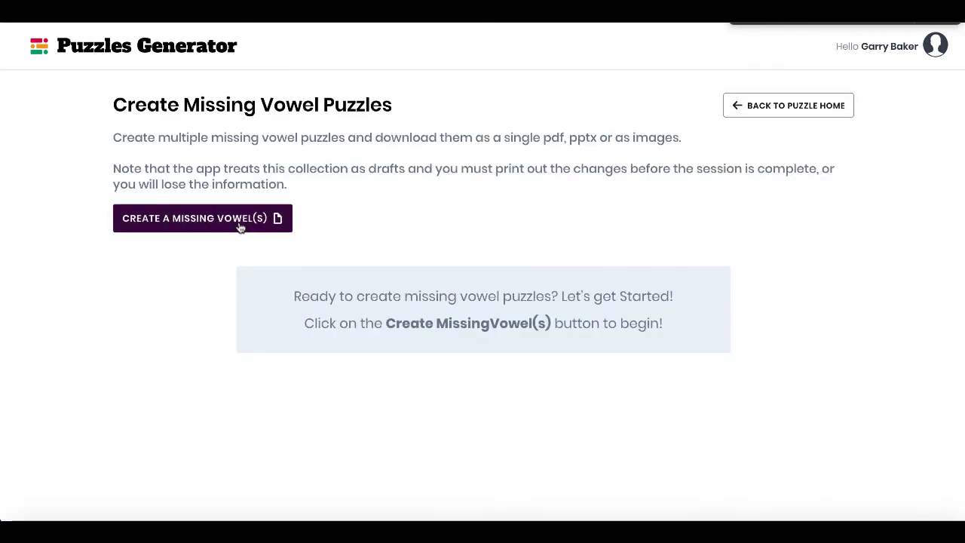
click(240, 226)
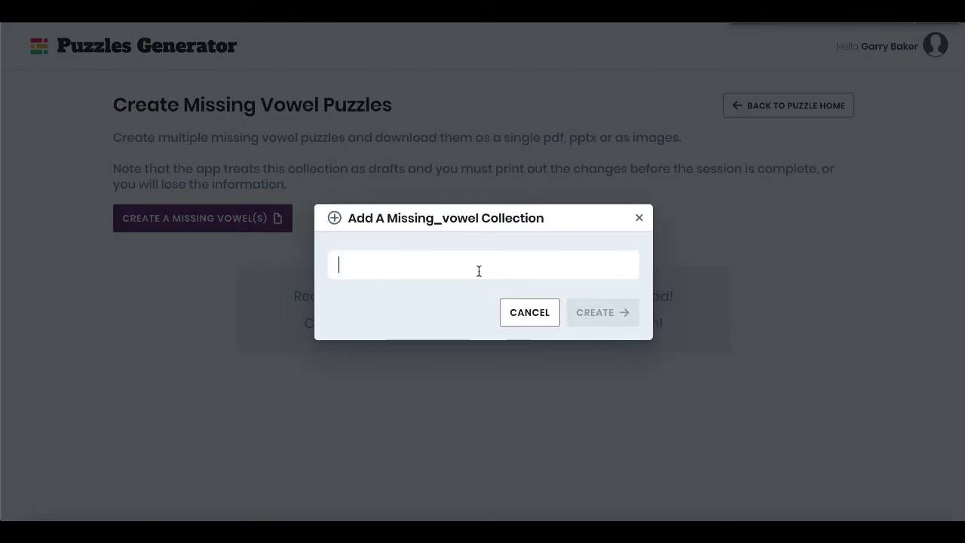
text(missing vowel)
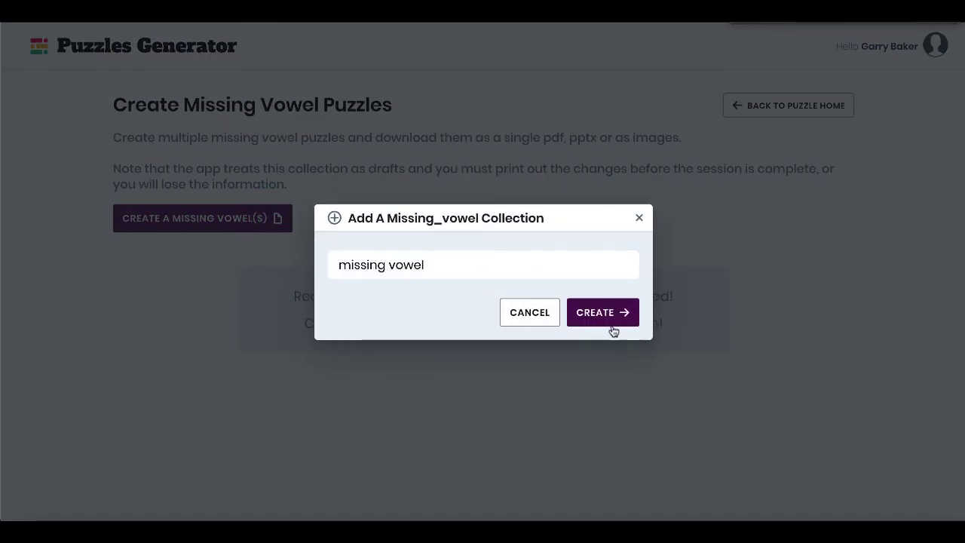
click(603, 312)
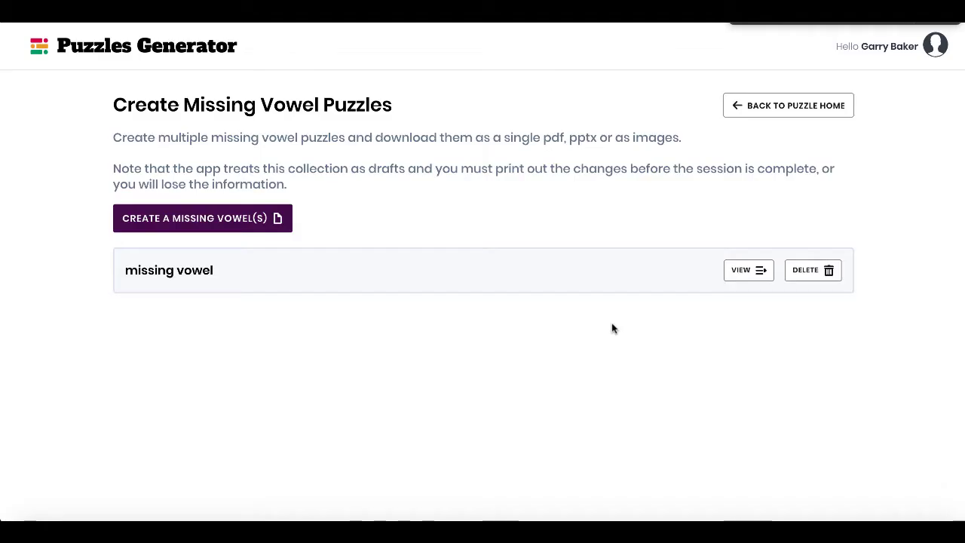
click(747, 266)
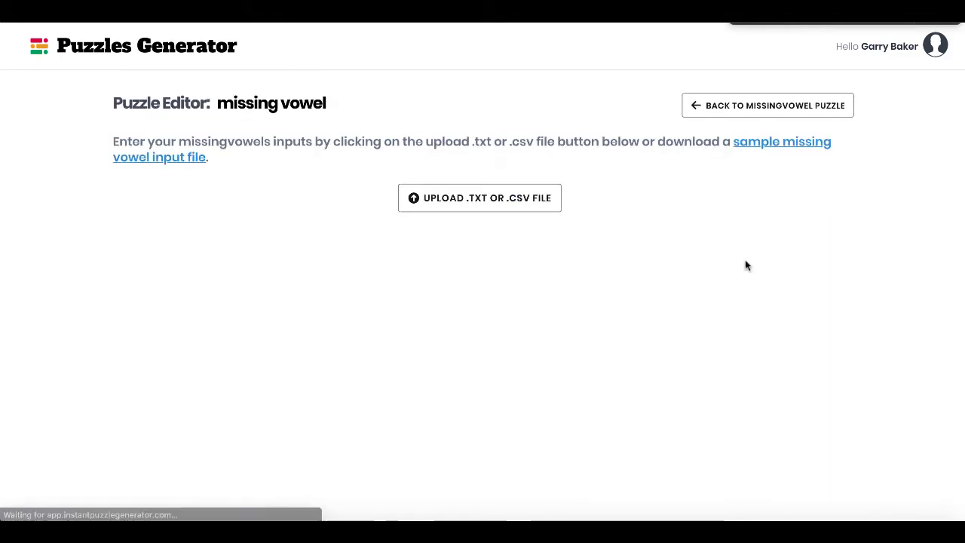
Upload the missing vowel word list file from the Downloads folder into the "missing vowel" collection
click(513, 199)
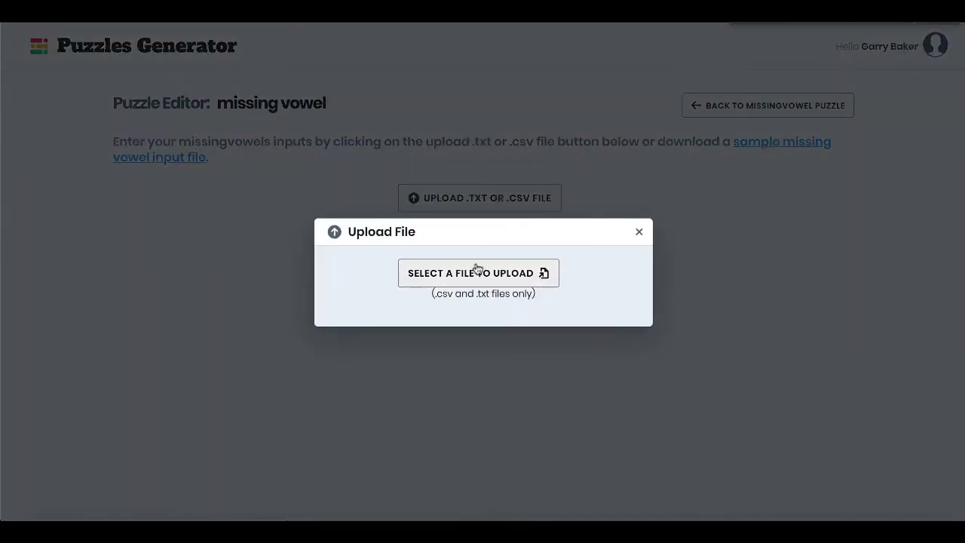
click(477, 271)
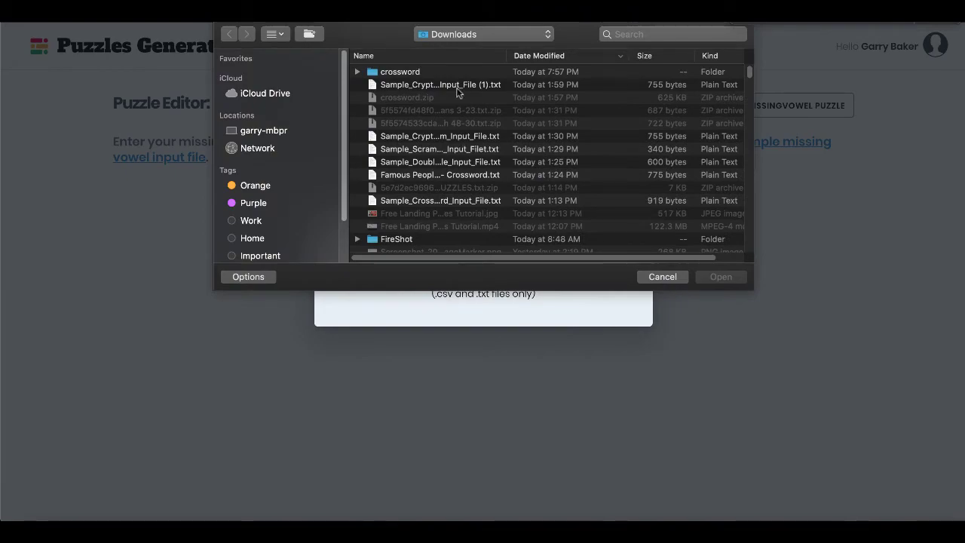
scroll(422, 128, down, 10)
double_click(413, 131)
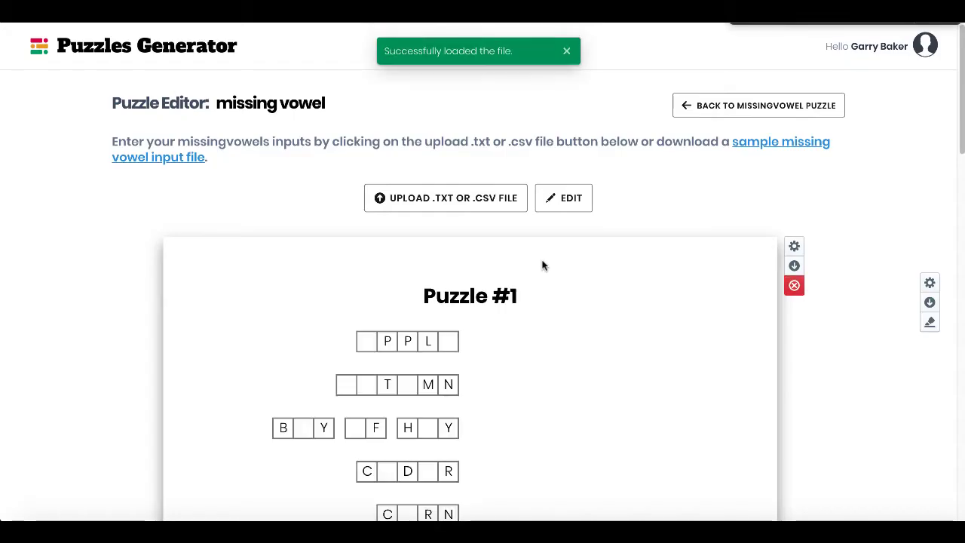
Examine the missing vowel words of Puzzle #1 and compare them with its solution page
scroll(700, 382, down, 5)
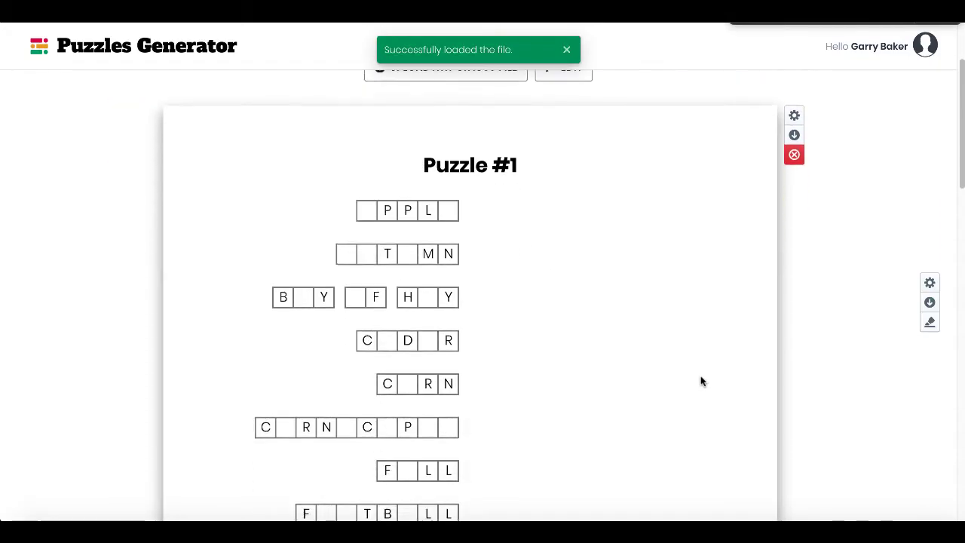
scroll(700, 381, down, 10)
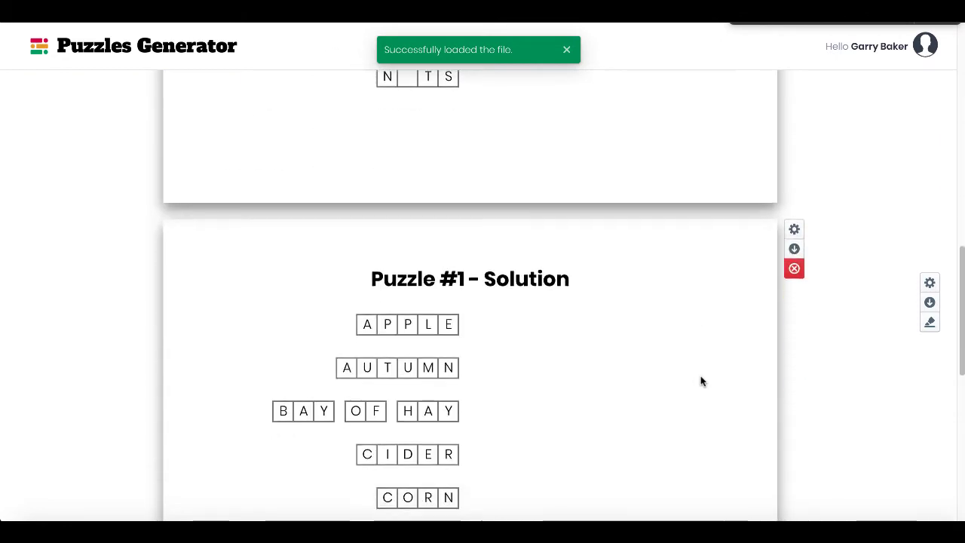
scroll(473, 319, down, 2)
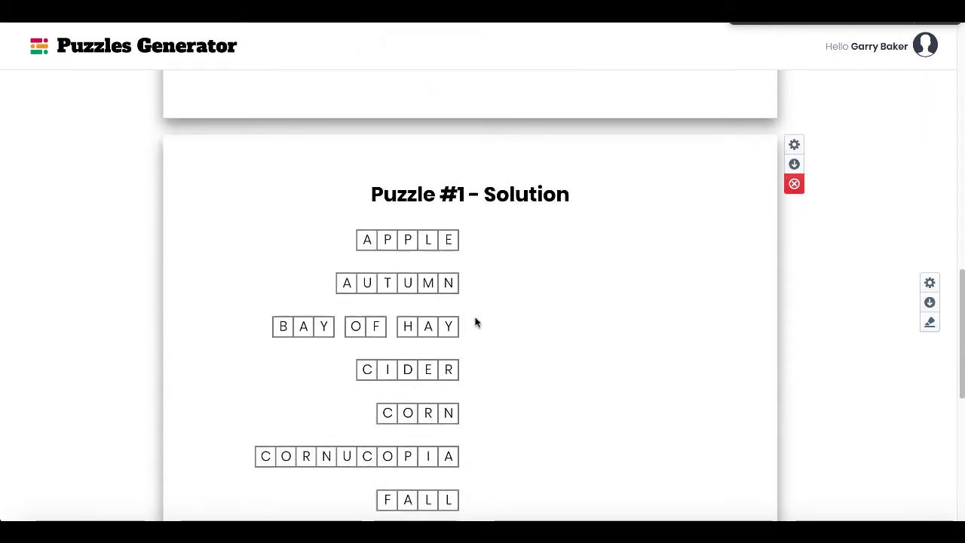
scroll(475, 322, down, 2)
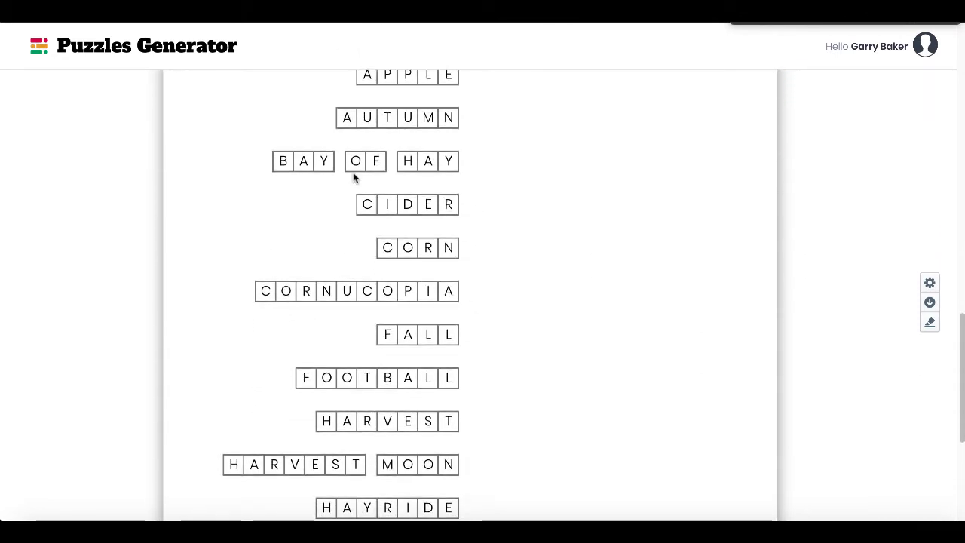
scroll(515, 239, down, 1)
scroll(491, 248, down, 4)
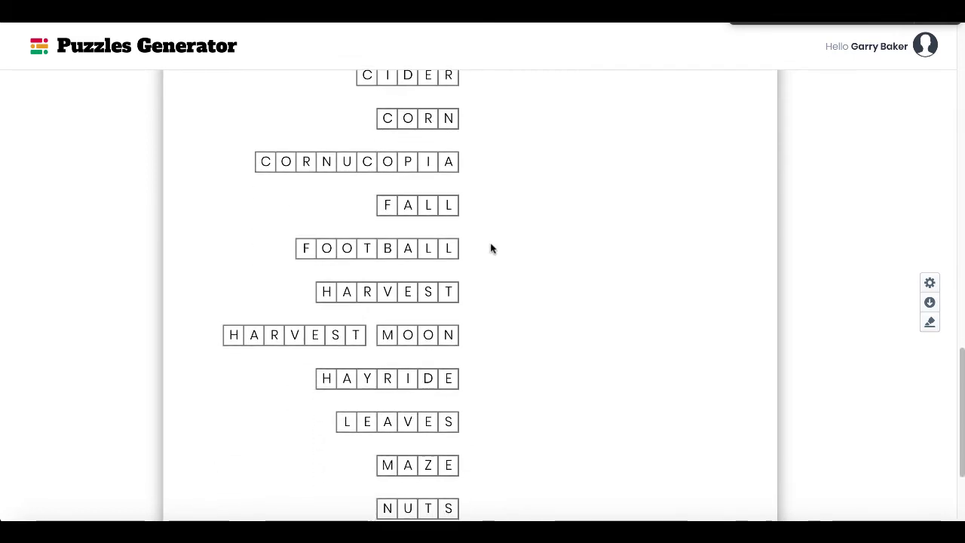
scroll(491, 248, up, 15)
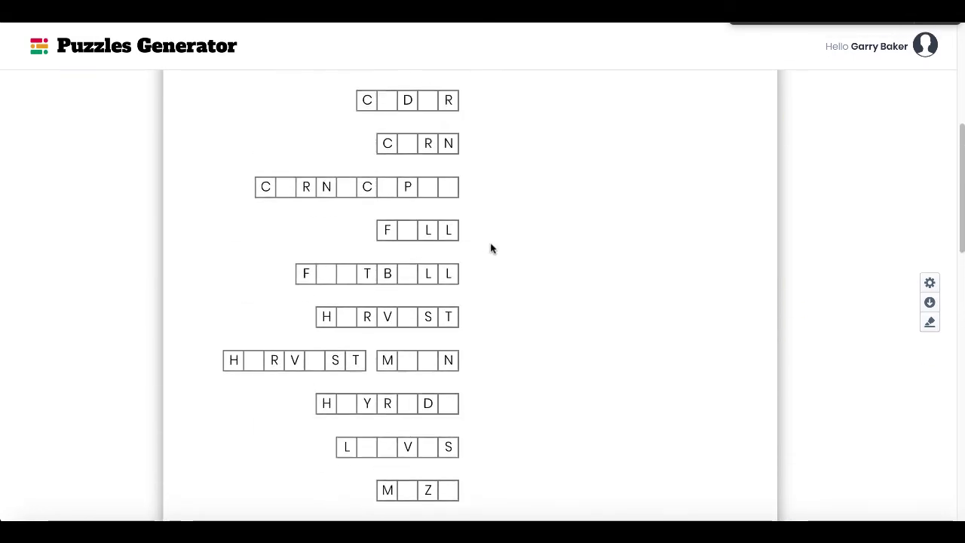
scroll(765, 153, up, 2)
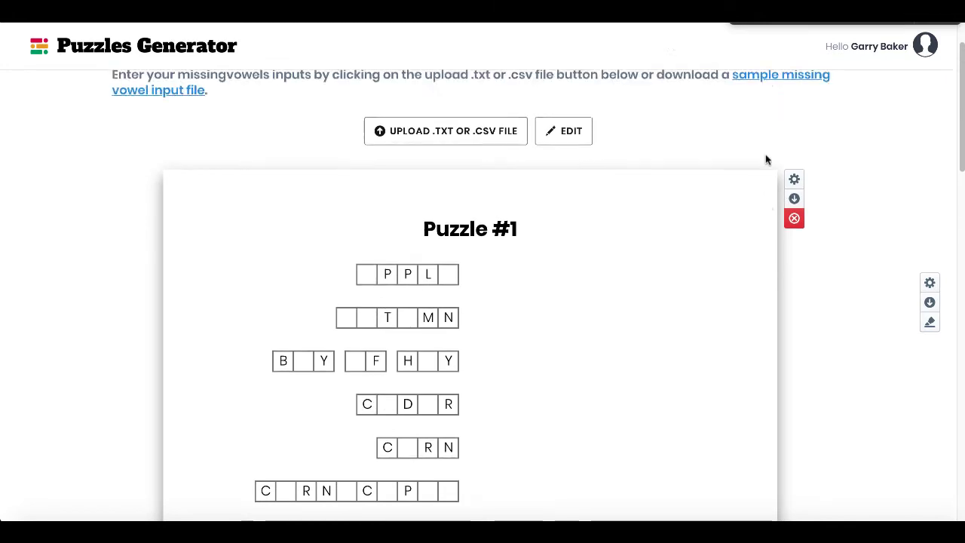
Review the local settings of Puzzle #1, close them, and check the puzzle's page bounds status
click(795, 248)
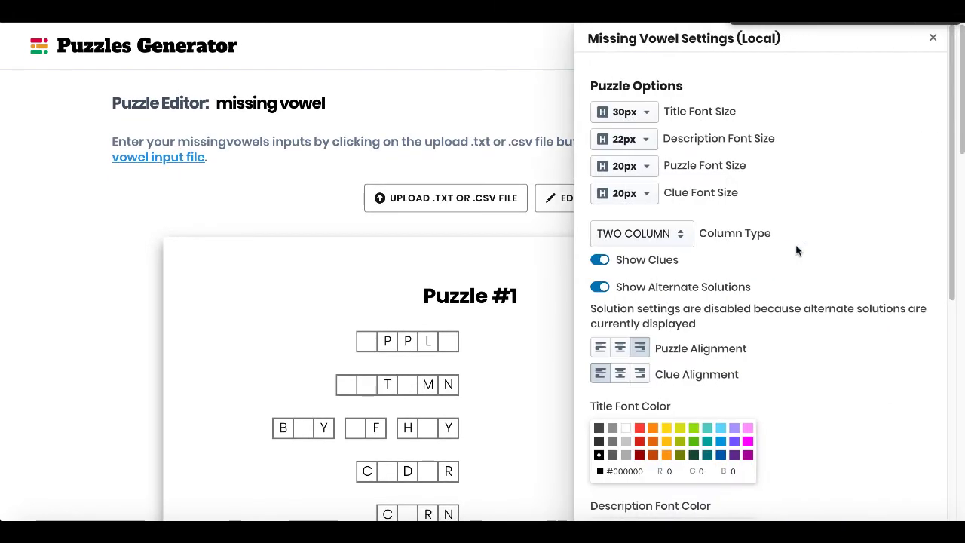
click(935, 34)
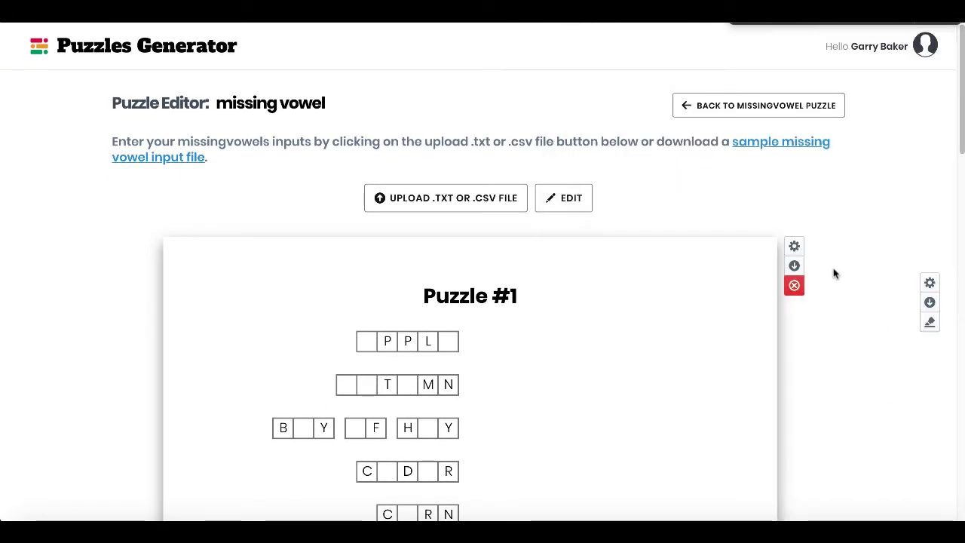
mouse_move(795, 291)
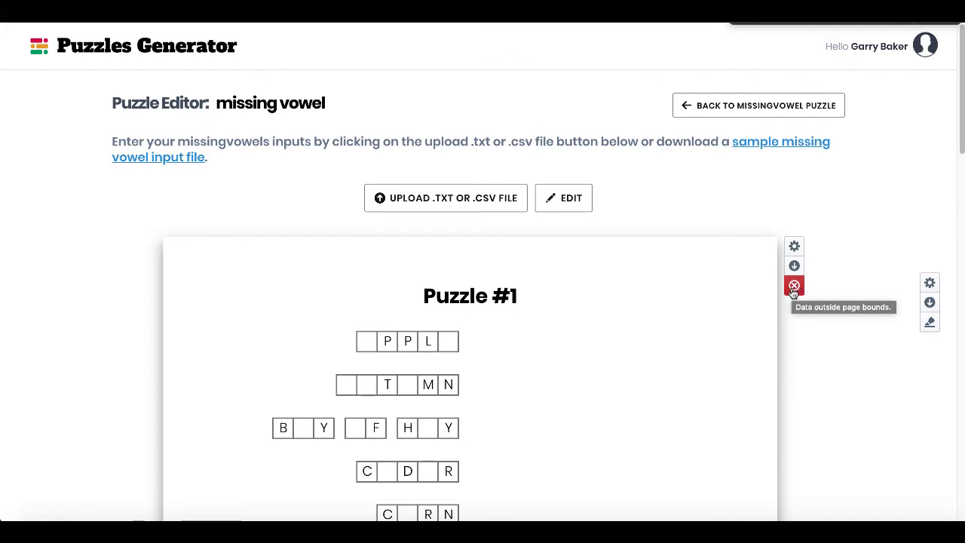
Delete the words from Maze through Turkey from the Puzzle #1 word list and save the changes
click(571, 199)
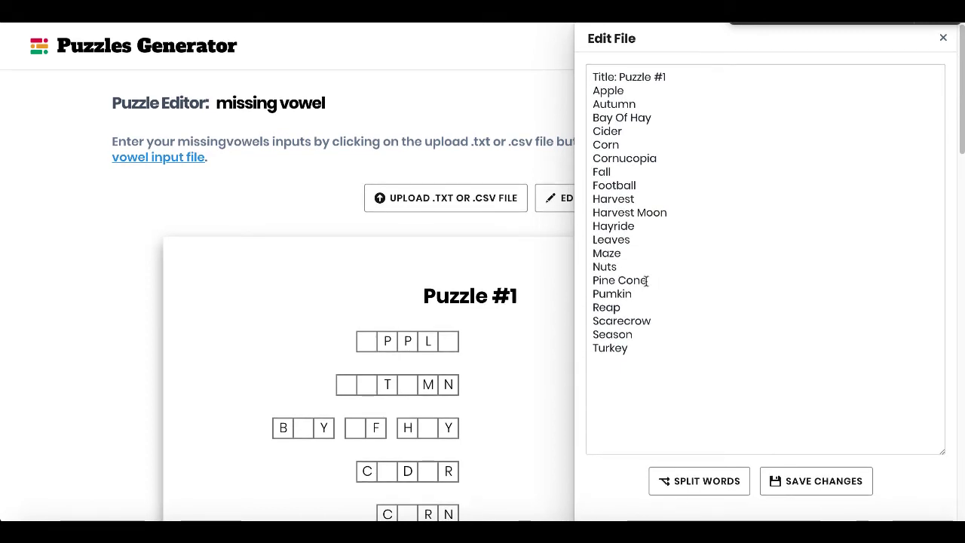
drag(594, 252, 646, 349)
key(BackSpace)
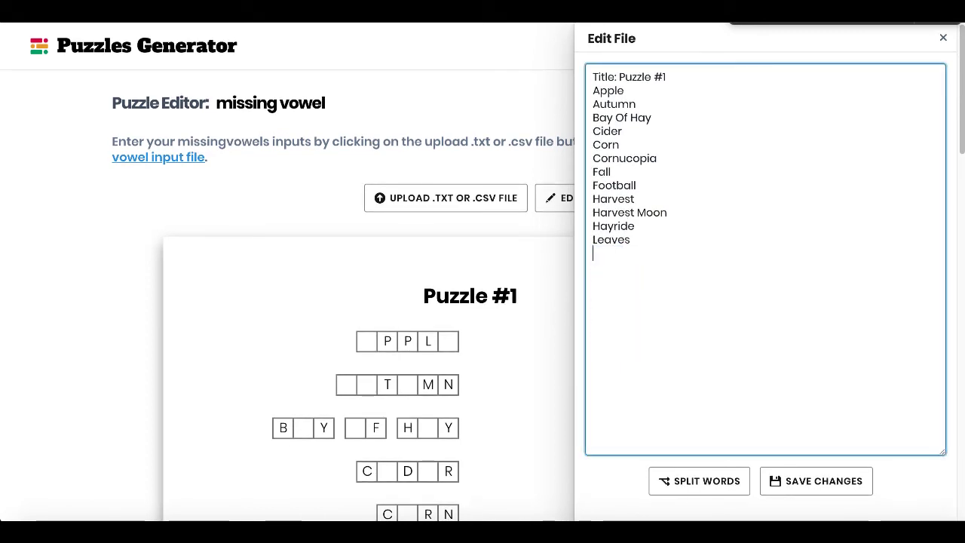
click(807, 486)
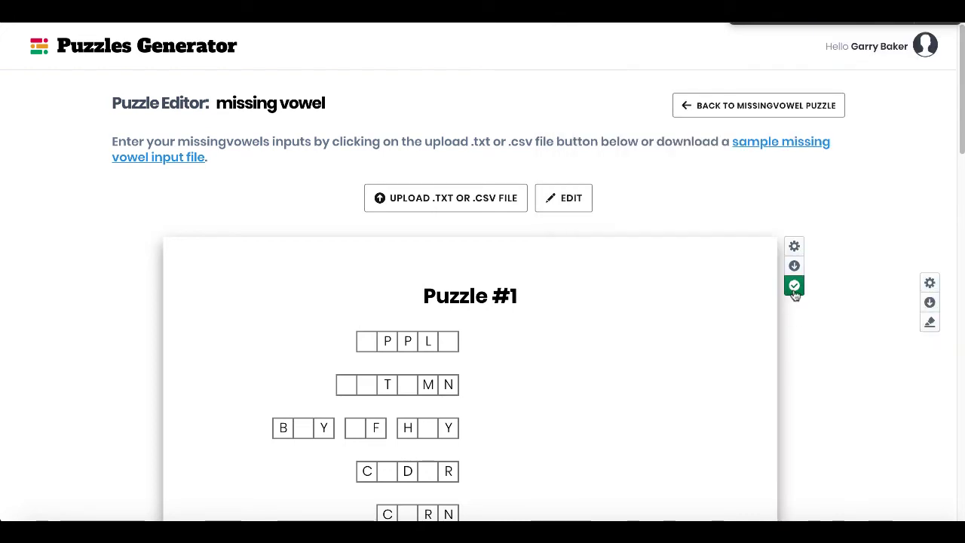
Check the page bounds status of Puzzle #1 and inspect how the shortened word list fits the page
mouse_move(795, 294)
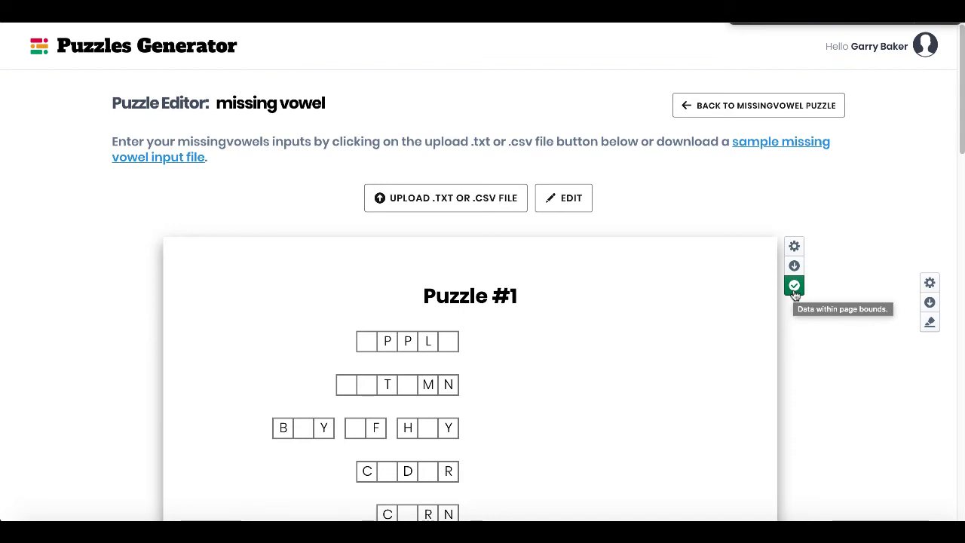
scroll(690, 363, down, 8)
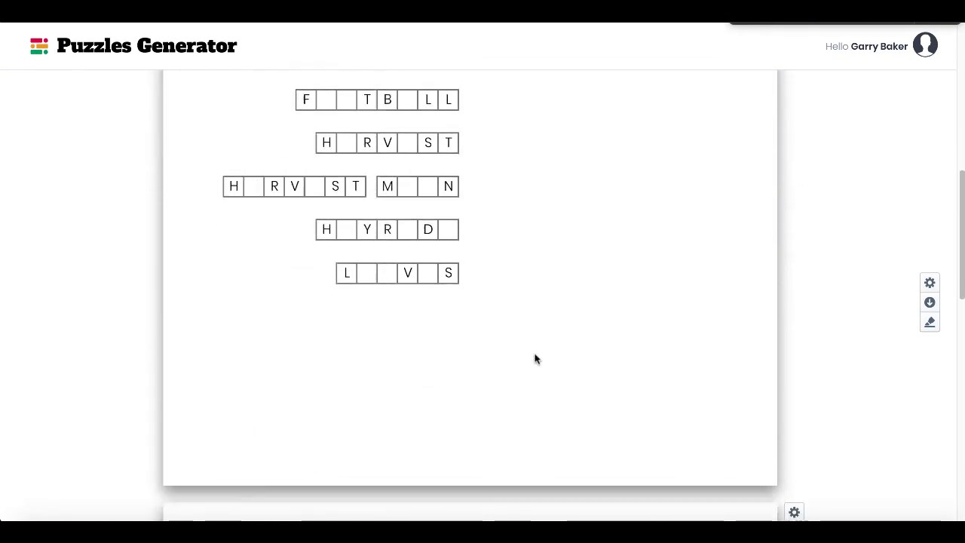
scroll(535, 359, up, 1)
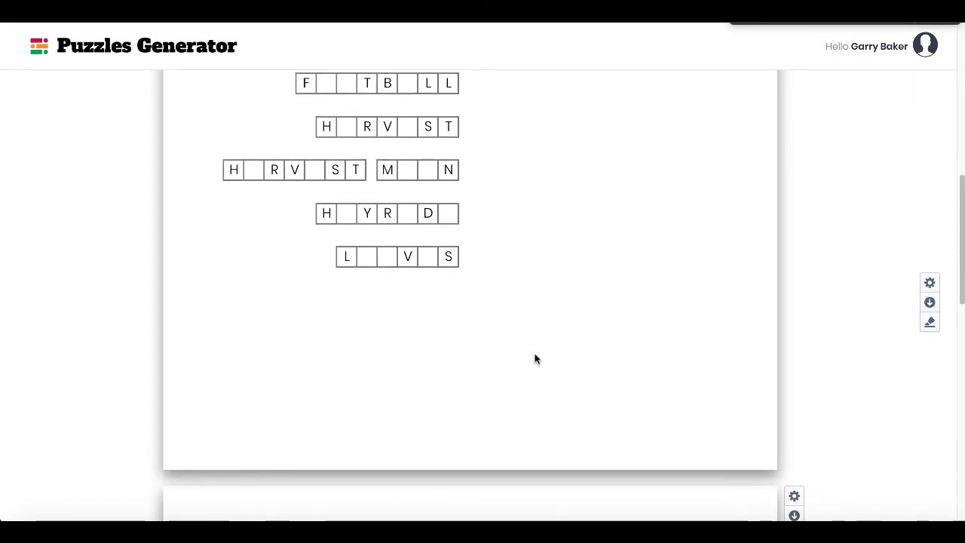
scroll(536, 359, up, 10)
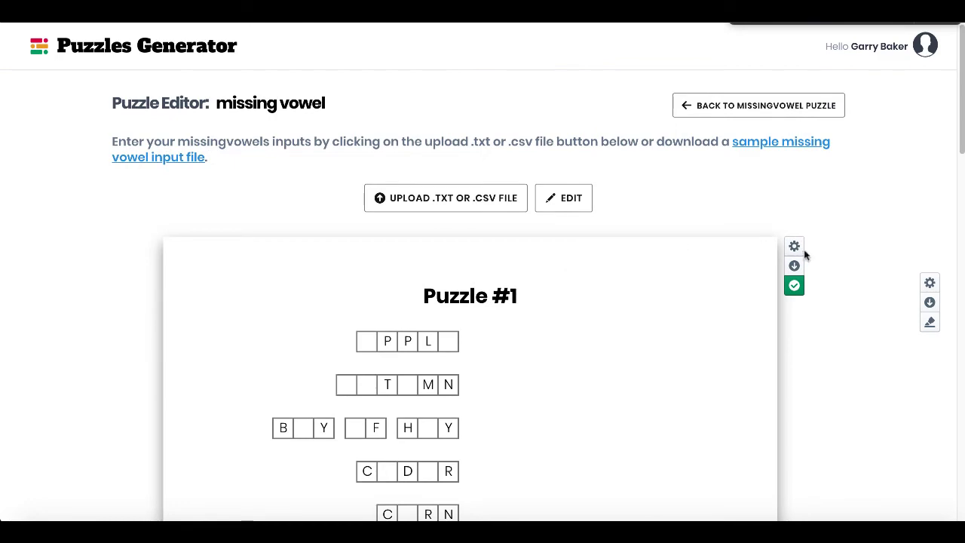
View the download types offered for Puzzle #1 and cancel the download
click(794, 267)
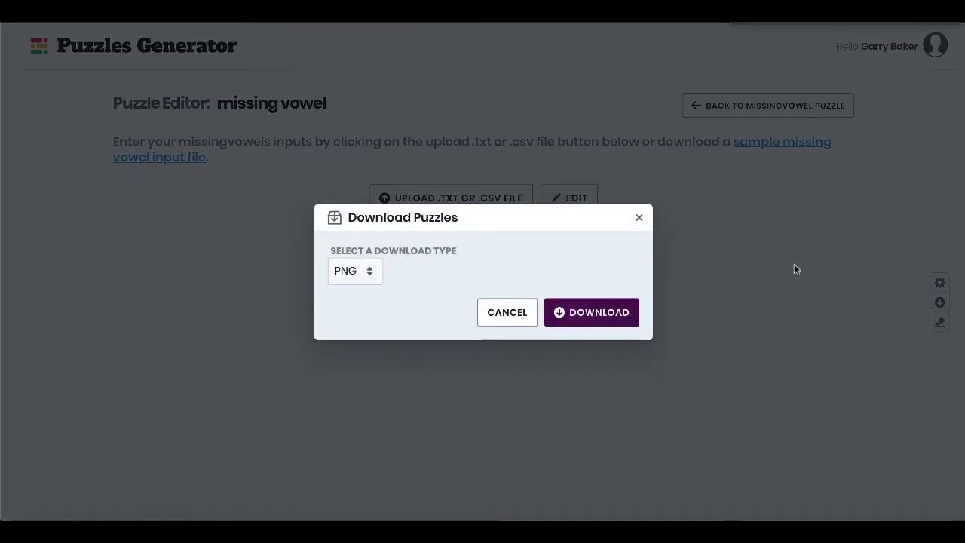
click(369, 273)
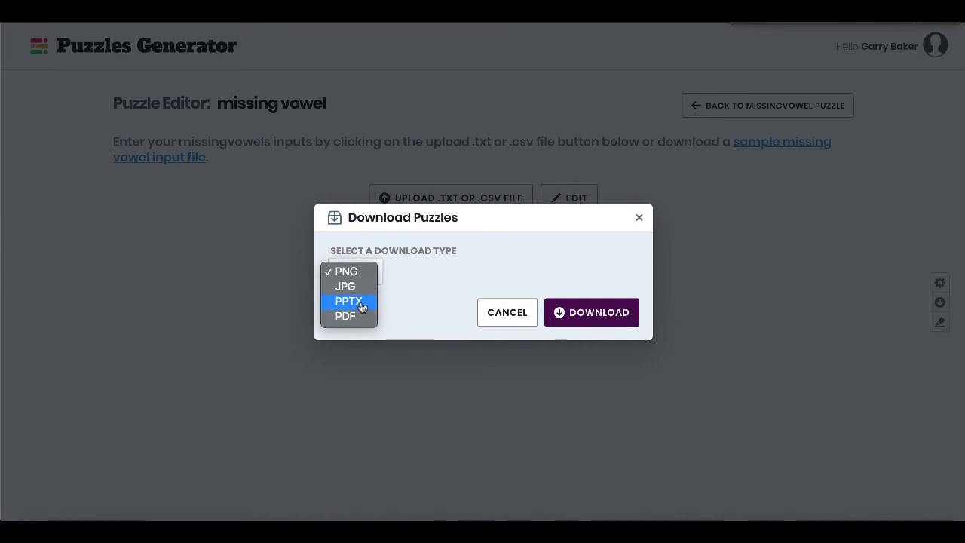
click(519, 303)
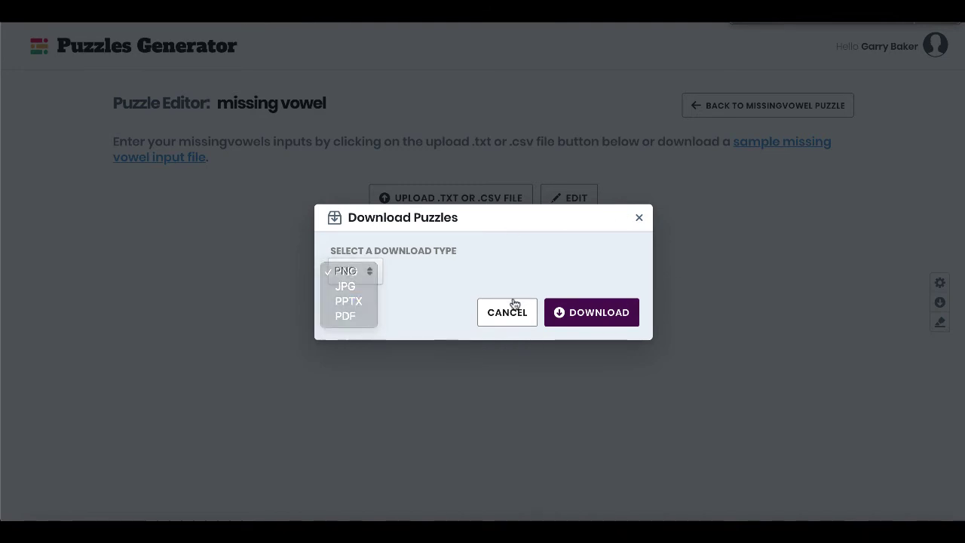
click(514, 305)
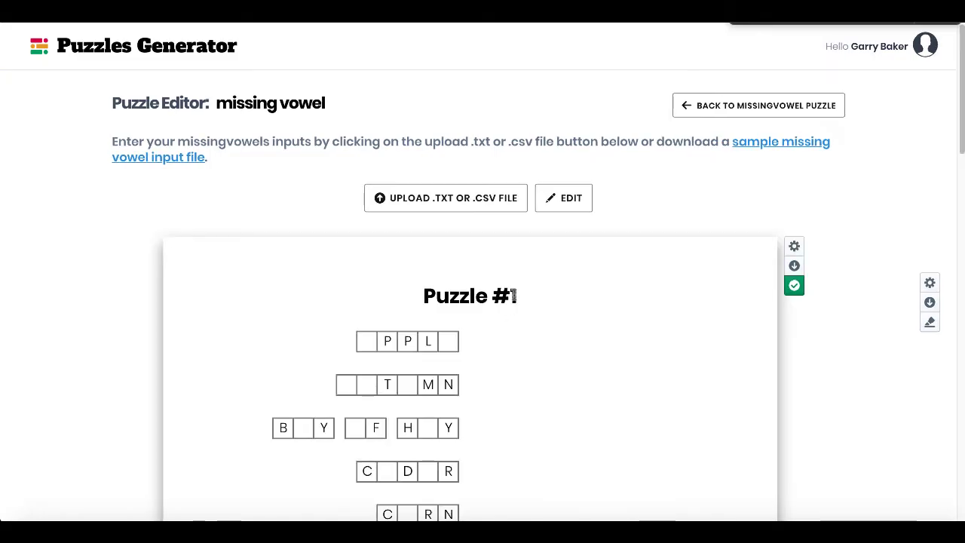
Switch to the Puzzle Word List Database site and browse its word list categories
scroll(531, 370, down, 1)
scroll(530, 370, up, 1)
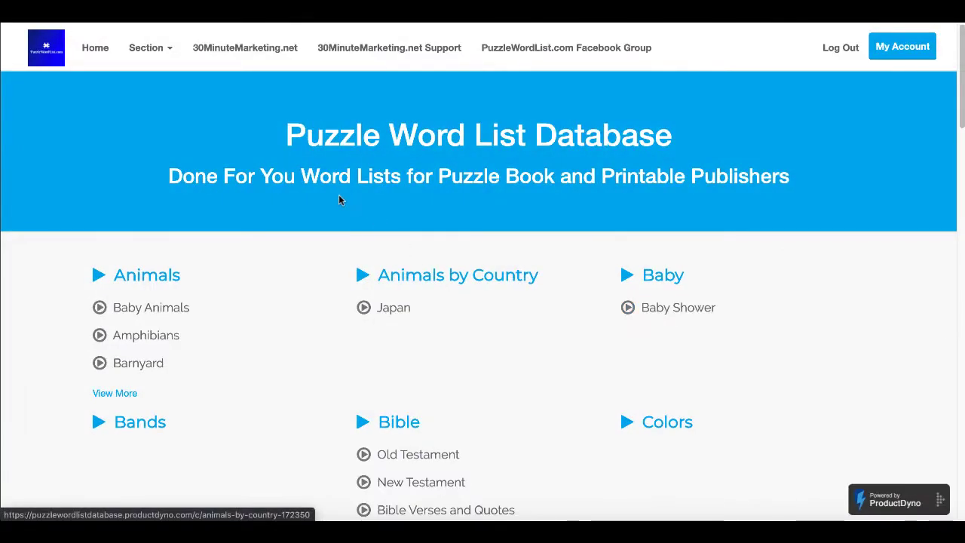
scroll(277, 310, down, 1)
scroll(277, 310, up, 1)
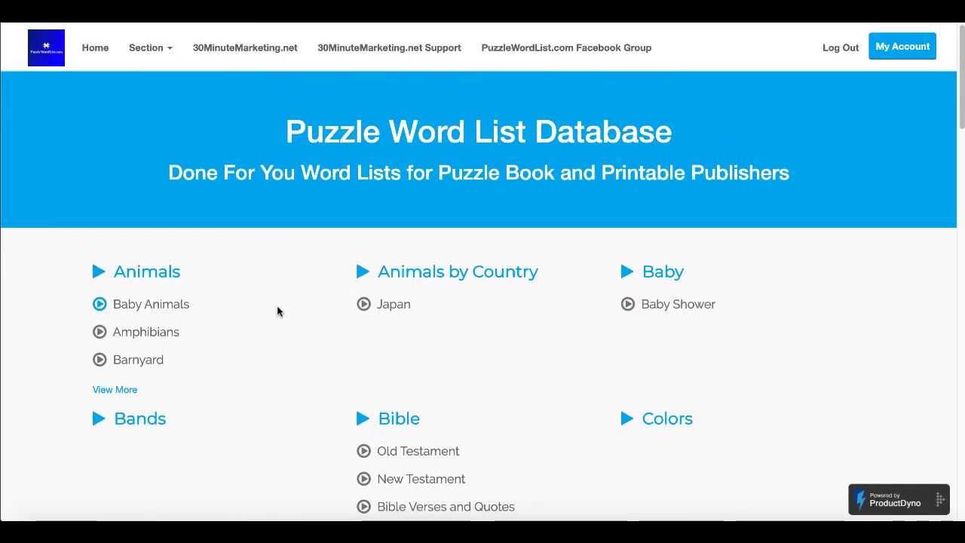
scroll(277, 310, down, 3)
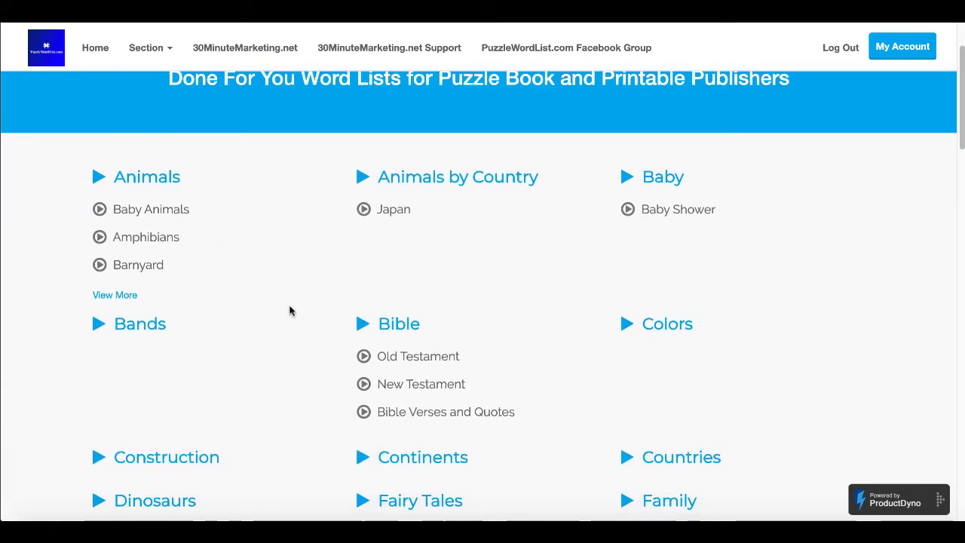
scroll(290, 310, down, 2)
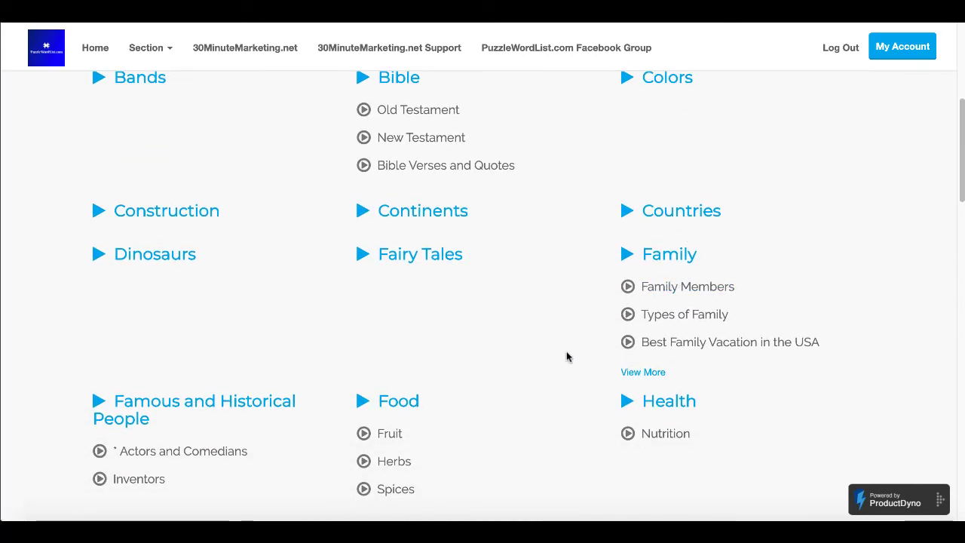
scroll(490, 355, down, 2)
scroll(249, 422, down, 1)
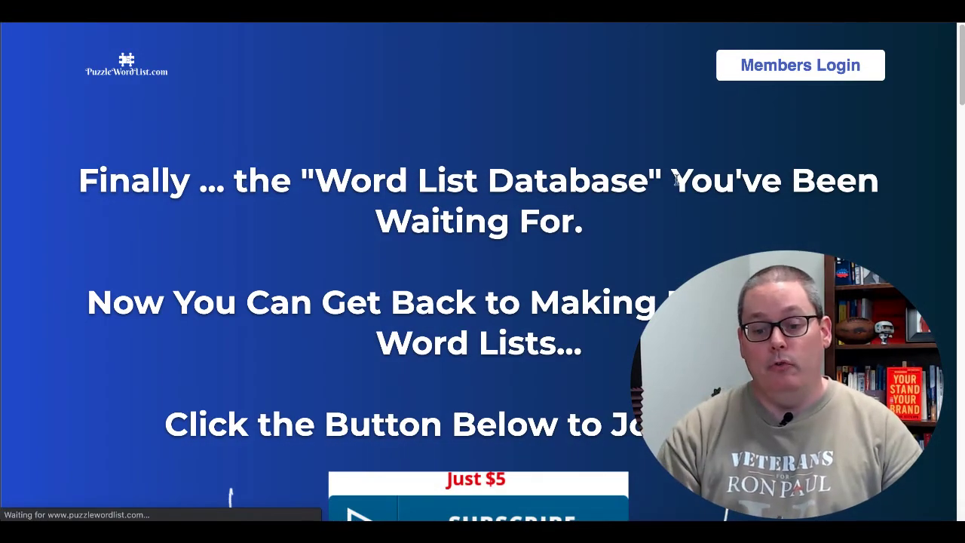
Look through the PuzzleWordList.com sales page, covering the subscription offer and the section on how it works
scroll(807, 249, down, 1)
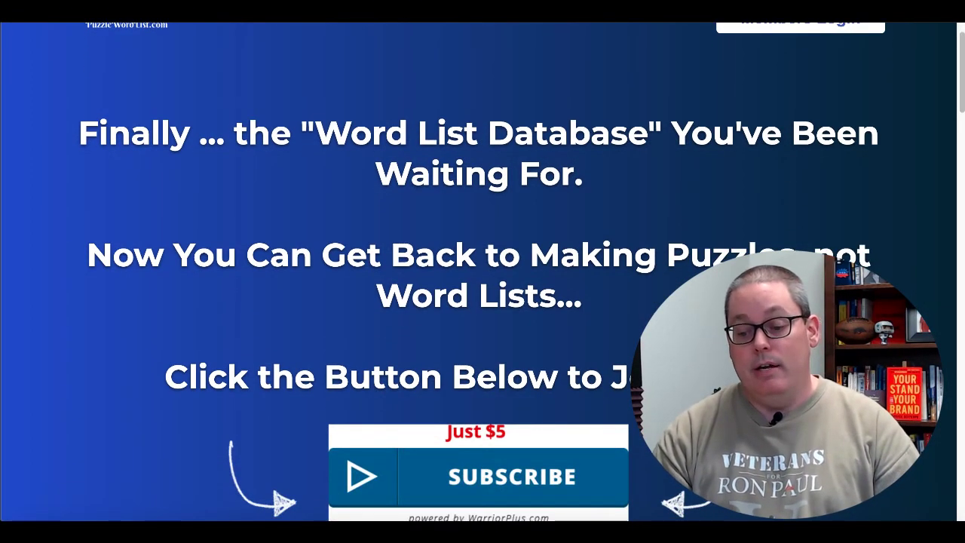
scroll(556, 467, down, 6)
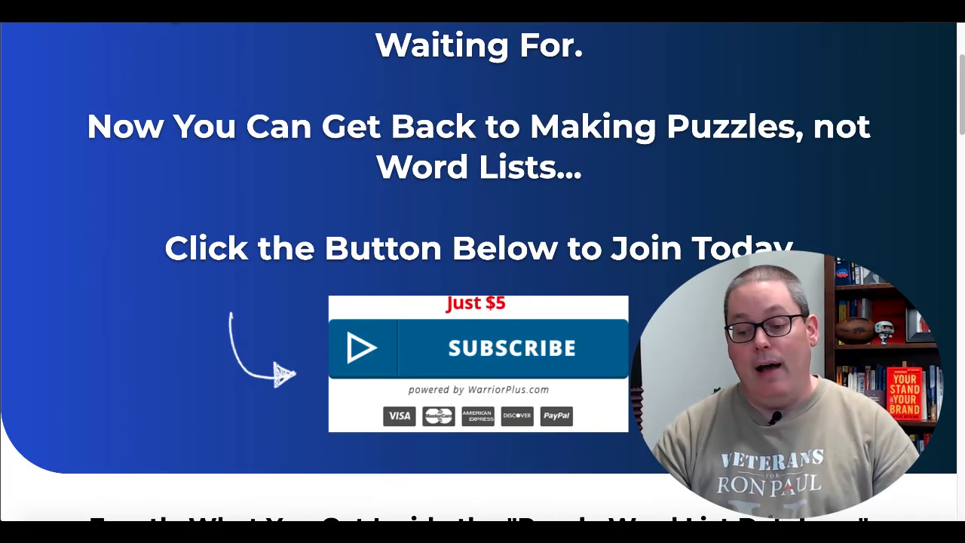
scroll(482, 272, down, 8)
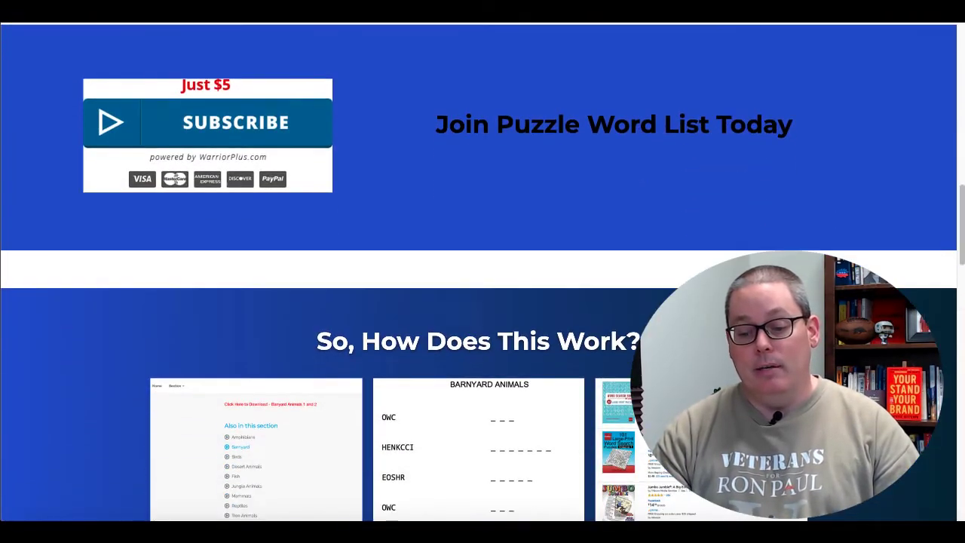